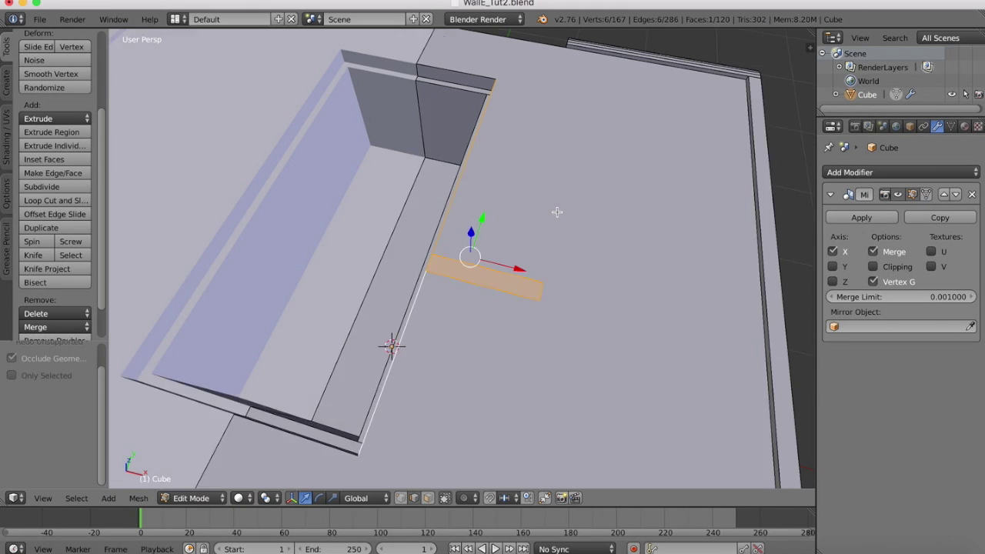
{"action": "middle_click_drag", "start_coordinate": [557, 213], "coordinate": [531, 243]}
{"action": "right_click", "coordinate": [286, 409]}
{"action": "right_click", "coordinate": [385, 359], "text": "shift"}
{"action": "right_click", "coordinate": [477, 167], "text": "shift"}
{"action": "middle_click_drag", "start_coordinate": [462, 169], "coordinate": [573, 108]}
{"action": "right_click", "coordinate": [317, 154], "text": "shift"}
{"action": "key", "text": "ctrl+b"}
{"action": "key", "text": "Escape"}
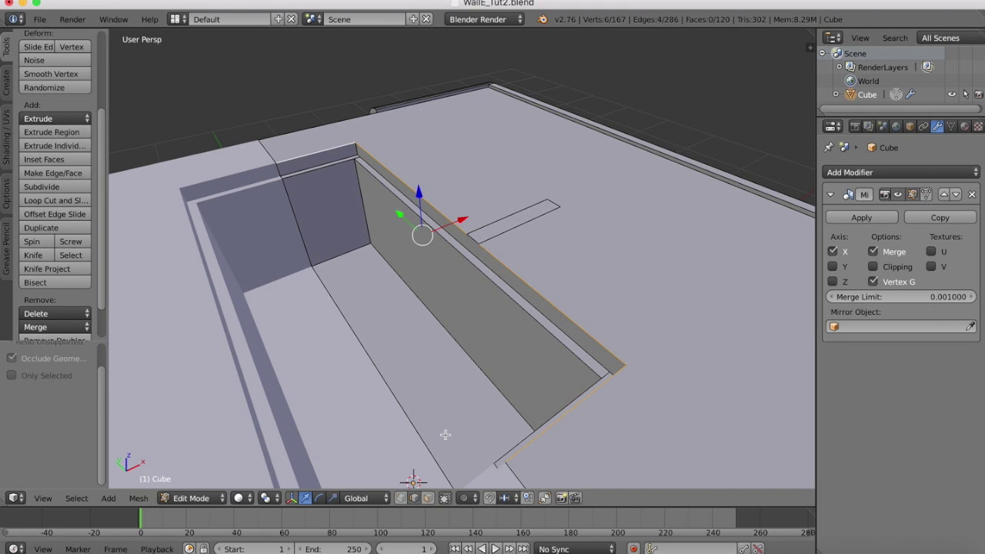
Step: Extrude the thin strip beside the recess upward, and extend its end over the recess rim and down 0.092
{"action": "left_click", "coordinate": [428, 498]}
{"action": "right_click", "coordinate": [496, 223]}
{"action": "key", "text": "e"}
{"action": "key", "text": "e"}
{"action": "middle_click_drag", "start_coordinate": [471, 254], "coordinate": [465, 201]}
{"action": "key", "text": "e"}
{"action": "middle_click_drag", "start_coordinate": [475, 166], "coordinate": [493, 231]}
Step: Bevel the upper rim edges of the recess into a rounded lip
{"action": "left_click", "coordinate": [414, 497]}
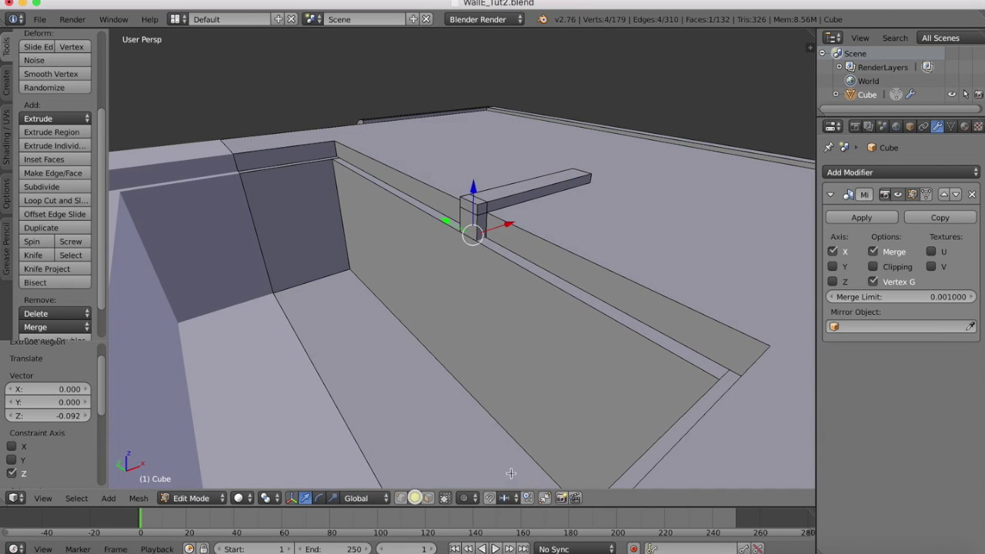
{"action": "right_click", "coordinate": [293, 146], "text": "shift"}
{"action": "key", "text": "ctrl+b"}
{"action": "left_click", "coordinate": [273, 187]}
Step: Bevel the strip's outer corner with 6 segments and a 0.012 offset, and move its far end 0.713 along X
{"action": "right_click", "coordinate": [470, 201]}
{"action": "key", "text": "ctrl+b"}
{"action": "left_click", "coordinate": [472, 202]}
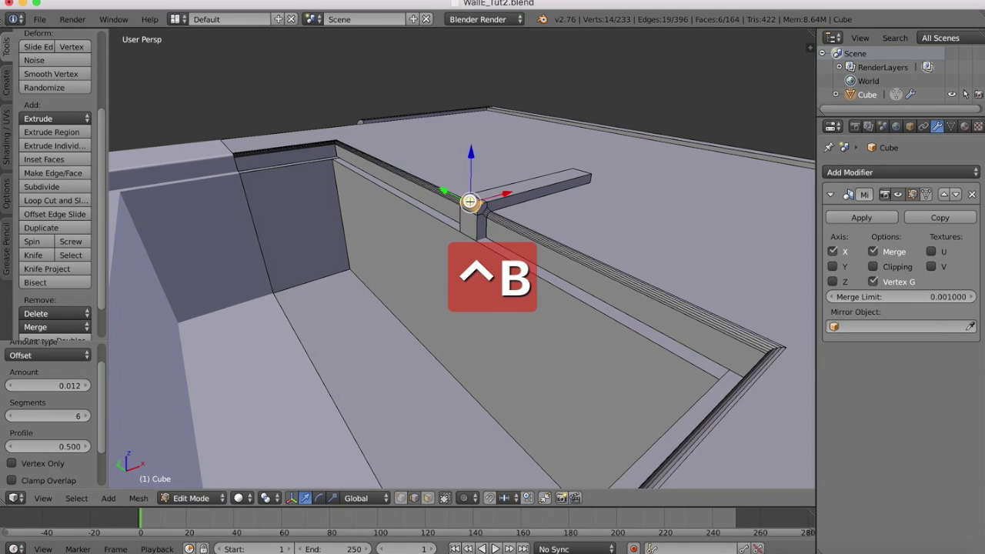
{"action": "scroll", "coordinate": [620, 208], "scroll_direction": "down", "scroll_amount": 6}
{"action": "middle_click_drag", "start_coordinate": [637, 206], "coordinate": [620, 215]}
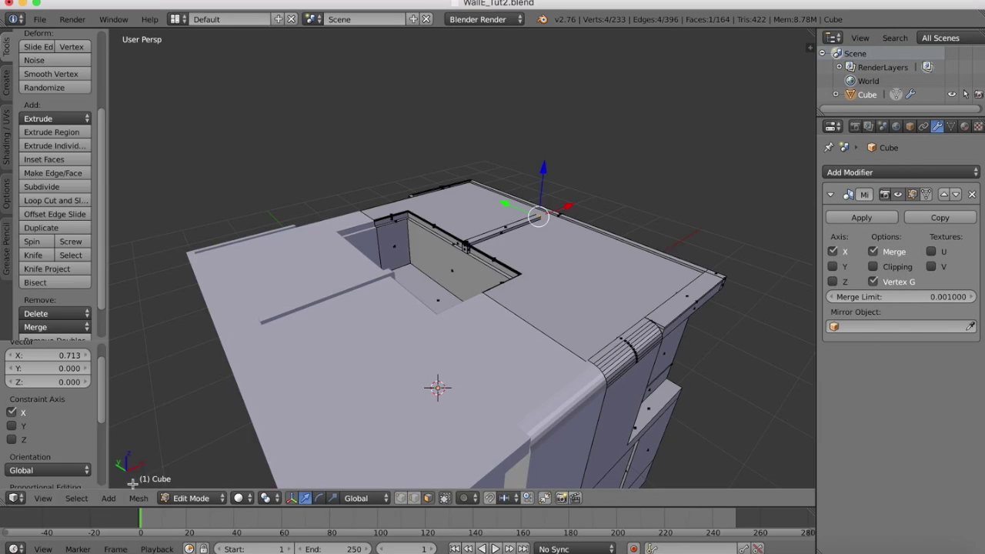
Step: Knife-cut a rectangular panel outline in front of the recess in top view, starting and ending on the centre line
{"action": "key", "text": "KP_7"}
{"action": "key", "text": "k"}
{"action": "left_click", "coordinate": [414, 353]}
{"action": "key", "text": "c"}
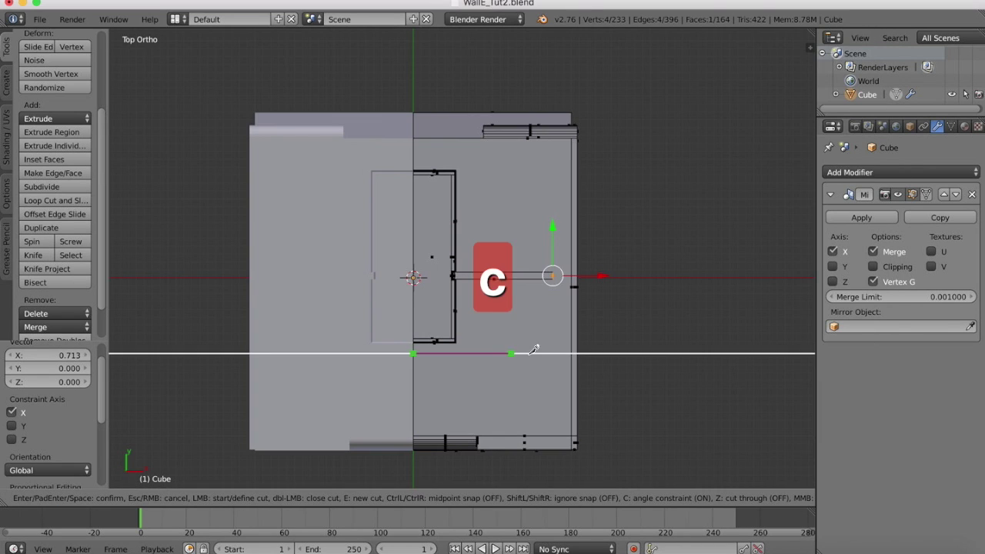
{"action": "left_click", "coordinate": [560, 353]}
{"action": "left_click", "coordinate": [559, 422]}
{"action": "left_click", "coordinate": [413, 422]}
{"action": "key", "text": "Return"}
Step: Knife-cut a straight line through the panel close to the centre line, leaving a narrow border
{"action": "middle_click_drag", "start_coordinate": [492, 400], "coordinate": [519, 184]}
{"action": "left_click", "coordinate": [43, 497]}
{"action": "left_click", "coordinate": [59, 436]}
{"action": "key", "text": "k"}
{"action": "left_click", "coordinate": [405, 259]}
{"action": "key", "text": "c"}
{"action": "left_click", "coordinate": [405, 397]}
{"action": "key", "text": "Return"}
Step: Extrude the rectangular panel face 0.054 down into the top surface
{"action": "right_click", "coordinate": [531, 202]}
{"action": "key", "text": "e"}
{"action": "left_click", "coordinate": [533, 195]}
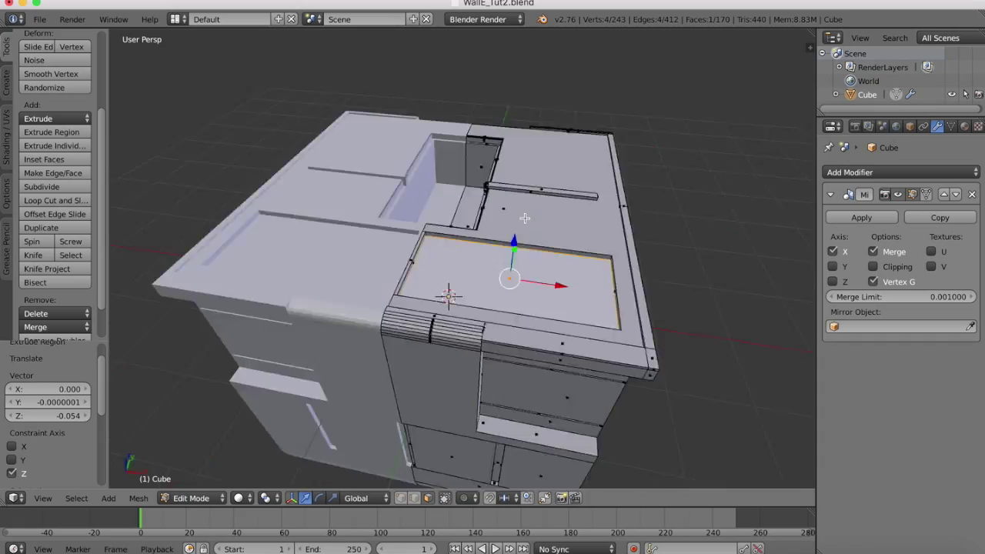
Step: Compare the recessed top panel with the reference image in Preview
{"action": "middle_click_drag", "start_coordinate": [525, 219], "coordinate": [693, 266]}
{"action": "left_click", "coordinate": [821, 550]}
{"action": "left_click", "coordinate": [793, 550]}
{"action": "left_click", "coordinate": [43, 498]}
{"action": "left_click", "coordinate": [59, 436]}
{"action": "scroll", "coordinate": [451, 347], "scroll_direction": "up", "scroll_amount": 3}
{"action": "middle_click_drag", "start_coordinate": [451, 347], "coordinate": [519, 197], "text": "shift"}
{"action": "left_click", "coordinate": [821, 551]}
{"action": "left_click", "coordinate": [796, 551]}
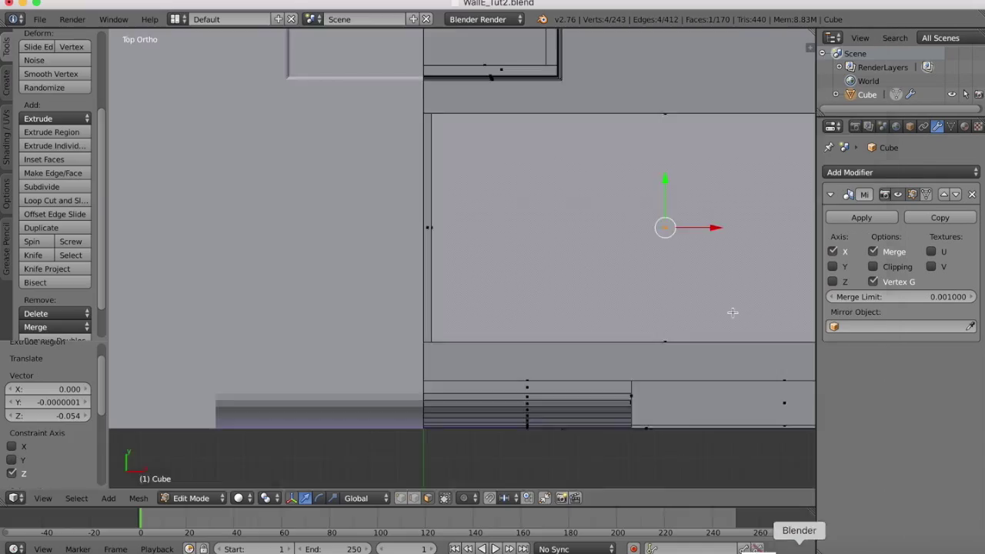
{"action": "middle_click_drag", "start_coordinate": [732, 314], "coordinate": [728, 305], "text": "shift"}
{"action": "scroll", "coordinate": [526, 193], "scroll_direction": "down", "scroll_amount": 3}
{"action": "left_click", "coordinate": [821, 551]}
{"action": "left_click", "coordinate": [792, 551]}
Step: Knife-cut an edge across the inner side face of the raised outer rail, near the long strip's end
{"action": "middle_click_drag", "start_coordinate": [477, 339], "coordinate": [293, 454]}
{"action": "left_click", "coordinate": [45, 500]}
{"action": "left_click", "coordinate": [64, 367]}
{"action": "middle_click_drag", "start_coordinate": [357, 175], "coordinate": [352, 154]}
{"action": "scroll", "coordinate": [352, 154], "scroll_direction": "down", "scroll_amount": 5}
{"action": "left_click", "coordinate": [898, 194]}
{"action": "scroll", "coordinate": [464, 203], "scroll_direction": "up", "scroll_amount": 4}
{"action": "middle_click_drag", "start_coordinate": [477, 202], "coordinate": [464, 202]}
{"action": "key", "text": "k"}
{"action": "left_click", "coordinate": [653, 255]}
{"action": "left_click", "coordinate": [652, 260]}
{"action": "key", "text": "Return"}
{"action": "key", "text": "k"}
{"action": "key", "text": "Escape"}
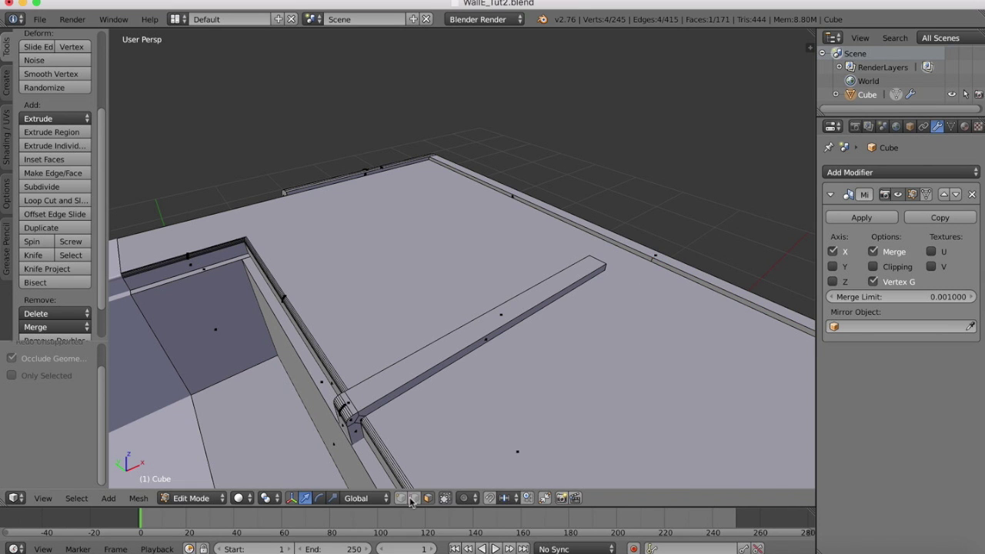
Step: Move the cut edge along Y toward the rail's far corner, and knife-cut a second edge close to that corner
{"action": "left_click", "coordinate": [414, 498]}
{"action": "right_click", "coordinate": [657, 260]}
{"action": "left_click_drag", "start_coordinate": [634, 249], "coordinate": [450, 175]}
{"action": "key", "text": "k"}
{"action": "left_click", "coordinate": [453, 166]}
{"action": "left_click", "coordinate": [451, 170]}
{"action": "right_click", "coordinate": [554, 275]}
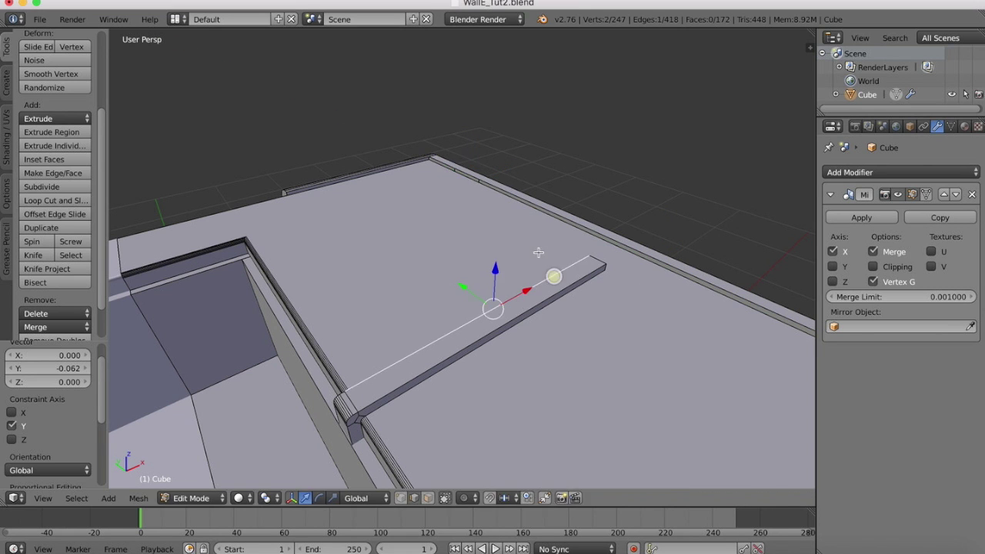
Step: Extrude the rail face between the two cuts into a small tab, and move its side face -0.085 along Y
{"action": "scroll", "coordinate": [470, 160], "scroll_direction": "up", "scroll_amount": 4}
{"action": "left_click", "coordinate": [428, 498]}
{"action": "right_click", "coordinate": [484, 127]}
{"action": "key", "text": "e"}
{"action": "left_click", "coordinate": [470, 133]}
{"action": "right_click", "coordinate": [468, 134]}
{"action": "left_click_drag", "start_coordinate": [444, 126], "coordinate": [460, 132]}
{"action": "scroll", "coordinate": [589, 233], "scroll_direction": "down", "scroll_amount": 5}
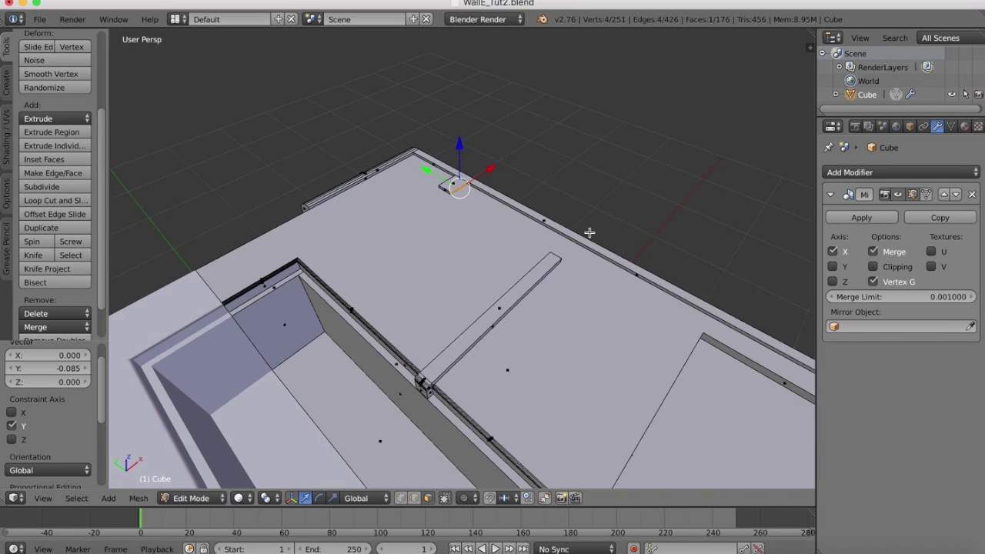
Step: Knife-cut another edge across the rail's inner face, and move it along Y toward the first tab
{"action": "scroll", "coordinate": [593, 200], "scroll_direction": "up", "scroll_amount": 4}
{"action": "middle_click_drag", "start_coordinate": [593, 200], "coordinate": [516, 185], "text": "shift"}
{"action": "key", "text": "k"}
{"action": "left_click", "coordinate": [599, 219]}
{"action": "left_click", "coordinate": [597, 224]}
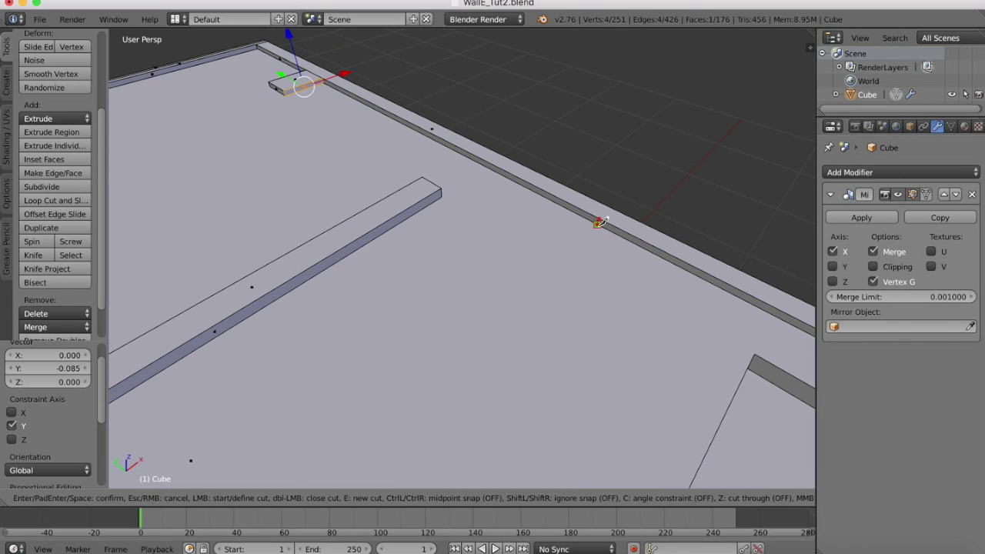
{"action": "key", "text": "Return"}
{"action": "left_click", "coordinate": [414, 498]}
{"action": "right_click", "coordinate": [600, 222]}
{"action": "right_click", "coordinate": [598, 221]}
{"action": "left_click_drag", "start_coordinate": [567, 205], "coordinate": [403, 123]}
Step: Knife-cut a further edge across the rail near the recessed panel, and move it 1.062 along Y beside the previous cut
{"action": "key", "text": "k"}
{"action": "left_click", "coordinate": [741, 290]}
{"action": "left_click", "coordinate": [736, 298]}
{"action": "key", "text": "Return"}
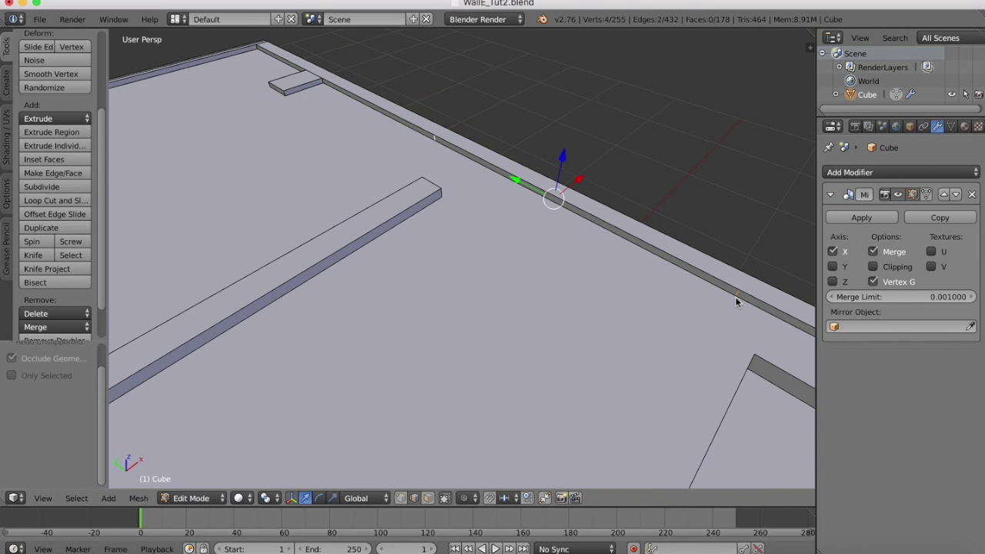
{"action": "scroll", "coordinate": [514, 262], "scroll_direction": "down", "scroll_amount": 3}
{"action": "scroll", "coordinate": [654, 277], "scroll_direction": "up", "scroll_amount": 1}
{"action": "middle_click_drag", "start_coordinate": [674, 280], "coordinate": [604, 192], "text": "shift"}
Step: Extrude the narrow rail face between those cuts about 0.1 inward as a second tab
{"action": "left_click", "coordinate": [428, 498]}
{"action": "right_click", "coordinate": [354, 76]}
{"action": "key", "text": "e"}
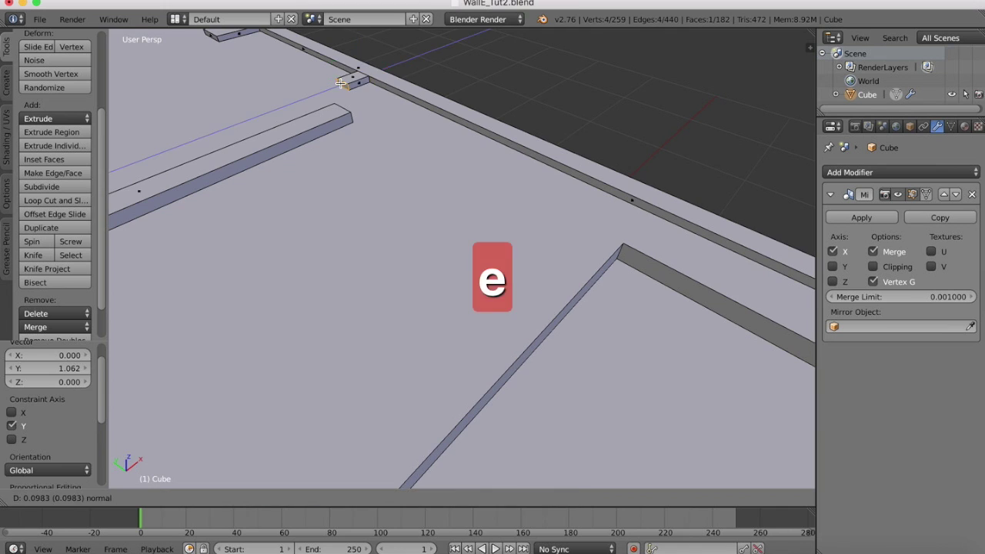
{"action": "left_click", "coordinate": [338, 86]}
Step: Knife-cut an edge across the rail level with the recessed panel's corner, and move it along Y toward the second tab
{"action": "scroll", "coordinate": [339, 86], "scroll_direction": "down", "scroll_amount": 3}
{"action": "middle_click_drag", "start_coordinate": [339, 93], "coordinate": [427, 146]}
{"action": "left_click", "coordinate": [40, 257]}
{"action": "key", "text": "Return"}
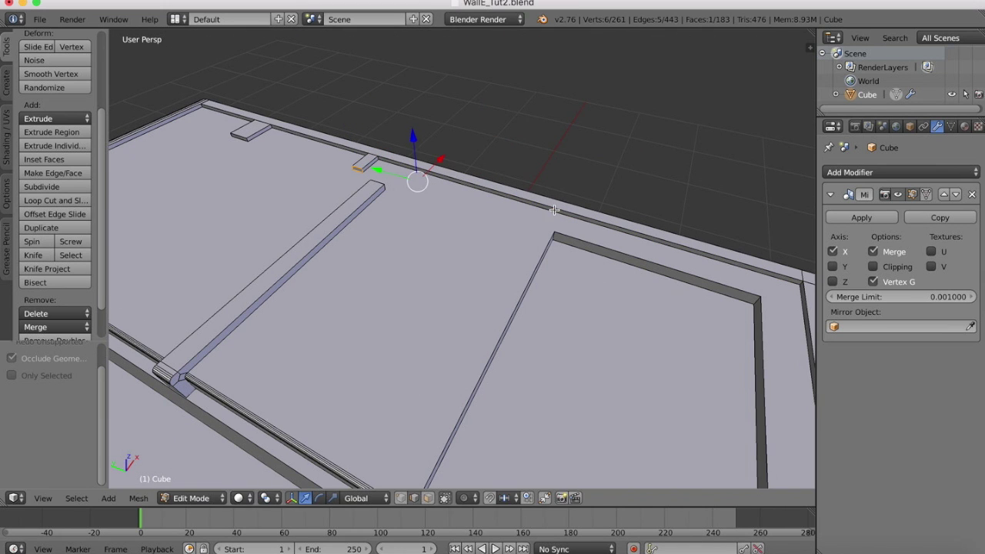
{"action": "right_click", "coordinate": [554, 209]}
{"action": "left_click_drag", "start_coordinate": [517, 197], "coordinate": [431, 173]}
Step: Complete the third rail section with a second cut moved 0.719 along Y, and extrude its face 0.421 inward
{"action": "key", "text": "k"}
{"action": "left_click", "coordinate": [614, 227], "text": "ctrl"}
{"action": "key", "text": "Return"}
{"action": "right_click", "coordinate": [613, 227]}
{"action": "left_click_drag", "start_coordinate": [571, 214], "coordinate": [448, 190]}
{"action": "left_click", "coordinate": [447, 190]}
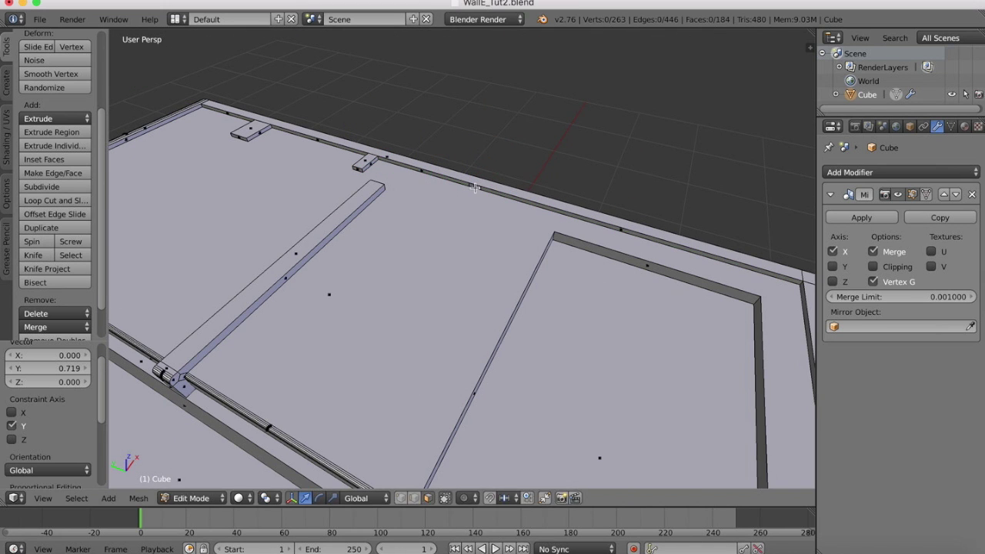
{"action": "left_click", "coordinate": [451, 209]}
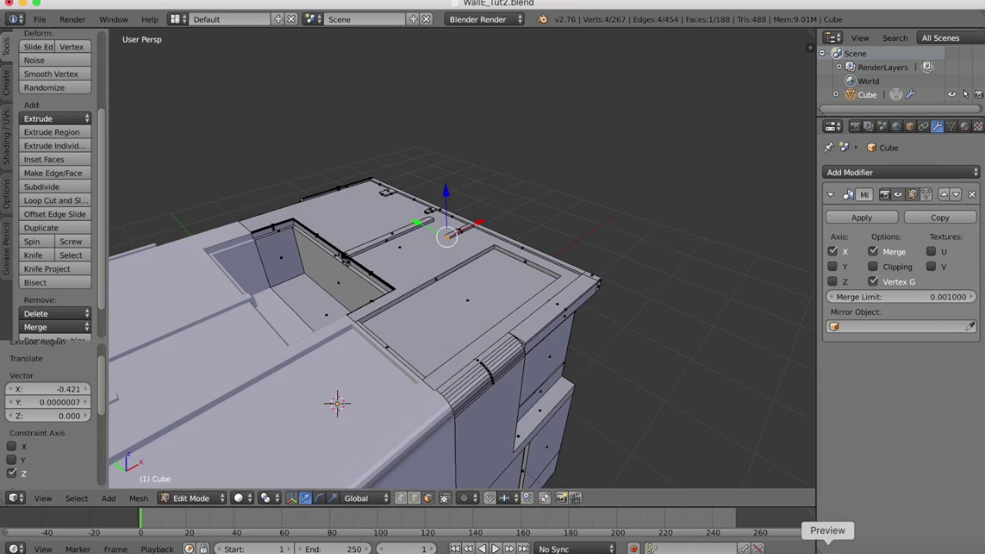
Step: Knife-cut a short narrow strip beside the far end of the recess rim, and extrude it up 0.015
{"action": "left_click", "coordinate": [824, 547]}
{"action": "left_click", "coordinate": [793, 549]}
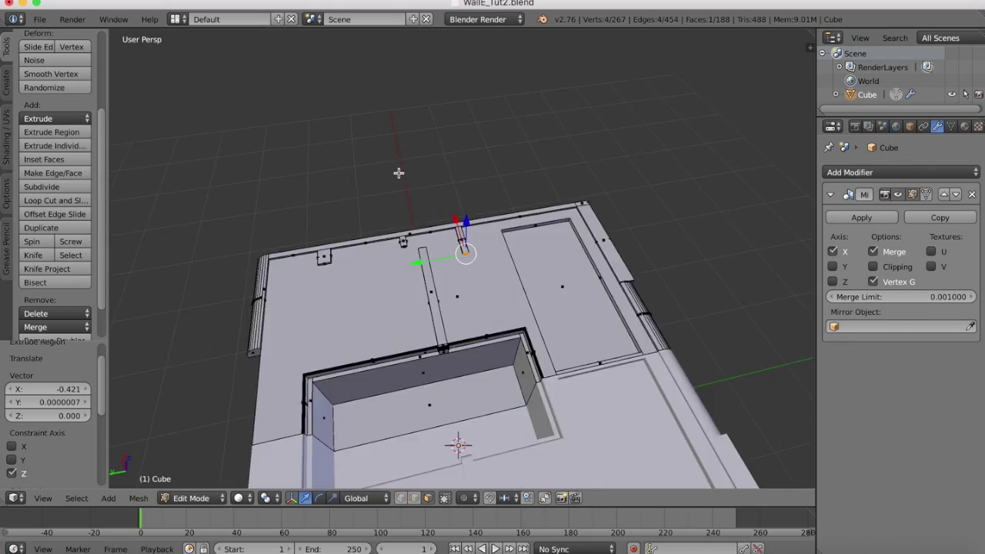
{"action": "key", "text": "KP_7"}
{"action": "scroll", "coordinate": [346, 104], "scroll_direction": "up", "scroll_amount": 6}
{"action": "key", "text": "k"}
{"action": "key", "text": "c"}
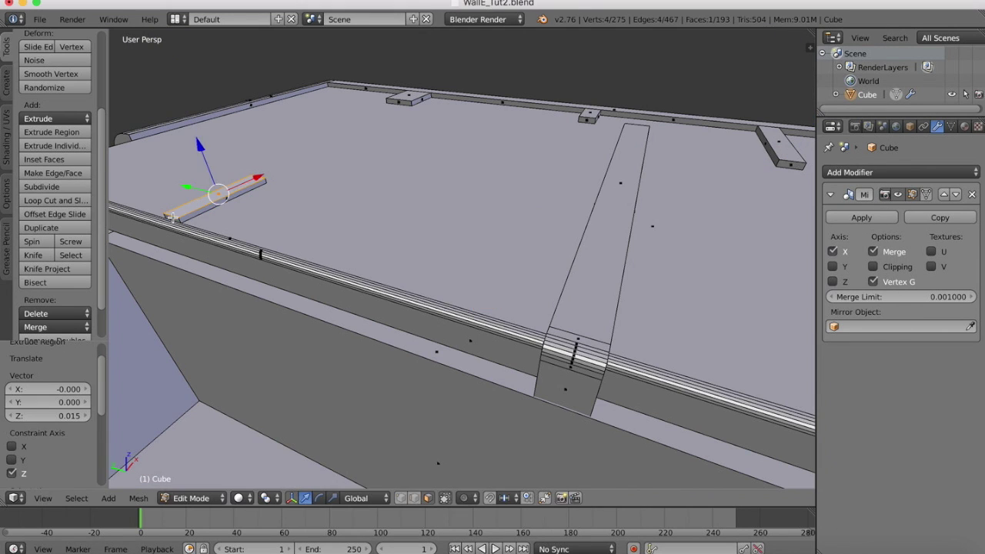
Step: Extend the short strip's end over the rim and down 0.098, and bevel its corner with 6 segments and 0.008 offset
{"action": "key", "text": "e"}
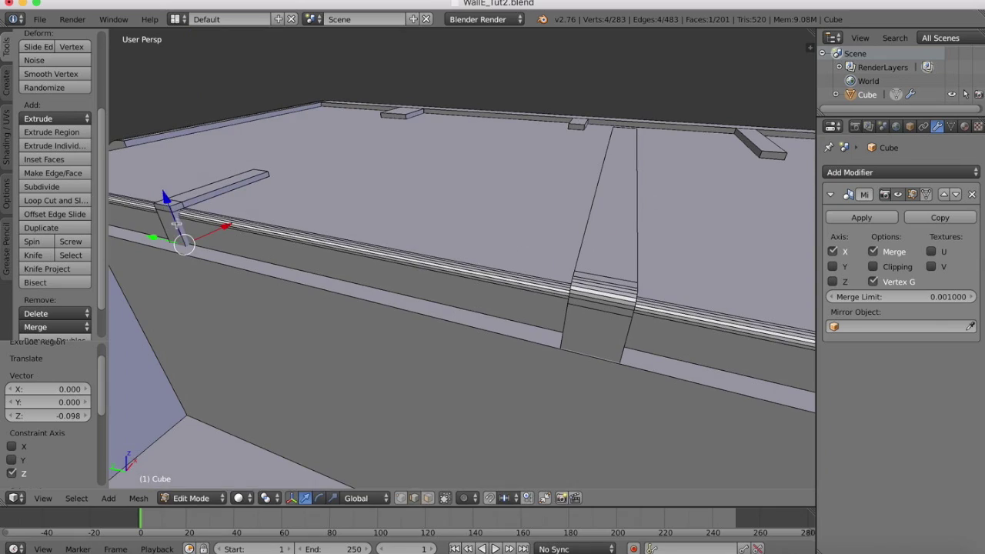
{"action": "key", "text": "ctrl+b"}
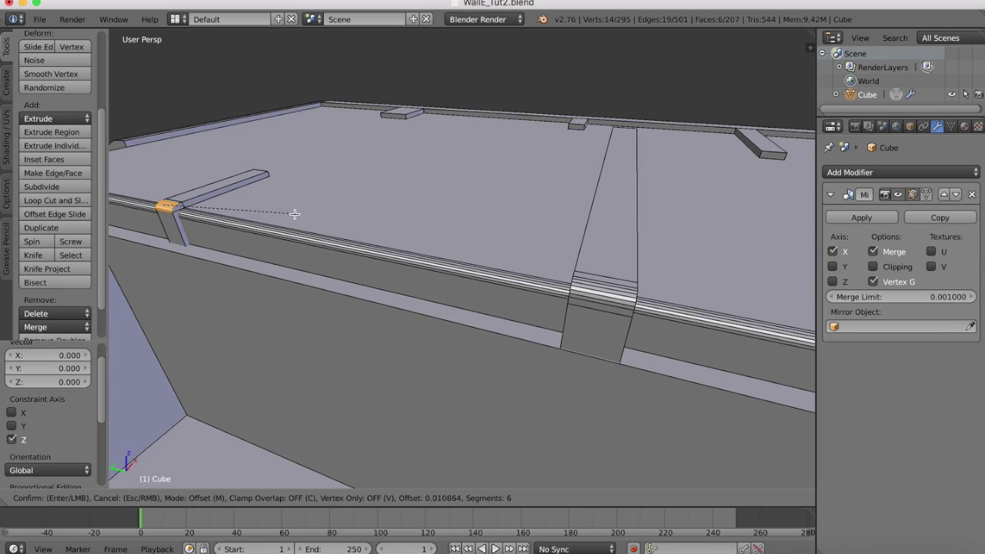
{"action": "left_click", "coordinate": [296, 214]}
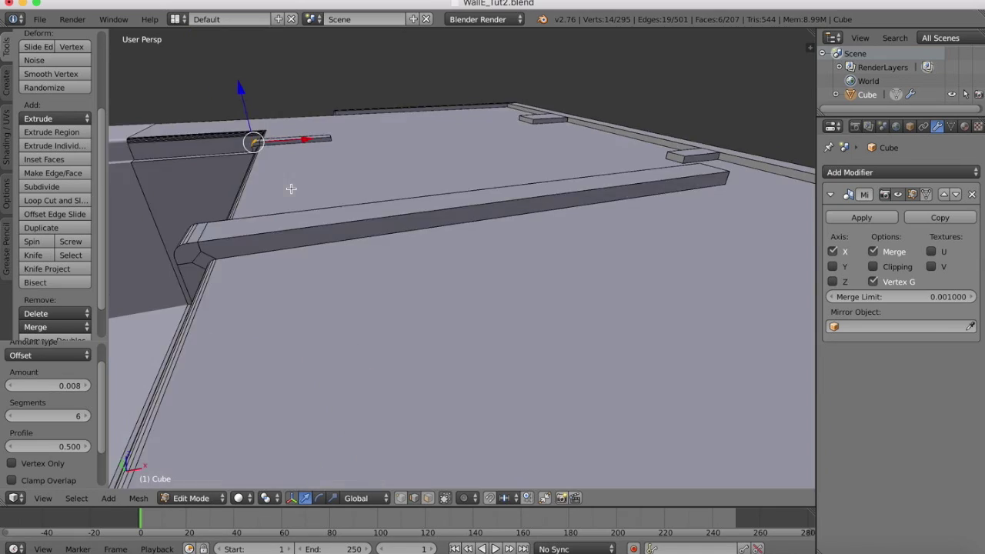
Step: Examine the walle basic.jpg reference in Preview and compare its side details with the model's right view
{"action": "scroll", "coordinate": [454, 287], "scroll_direction": "down", "scroll_amount": 5}
{"action": "middle_click_drag", "start_coordinate": [430, 308], "coordinate": [531, 201]}
{"action": "left_click", "coordinate": [818, 551]}
{"action": "scroll", "coordinate": [638, 152], "scroll_direction": "down", "scroll_amount": 10}
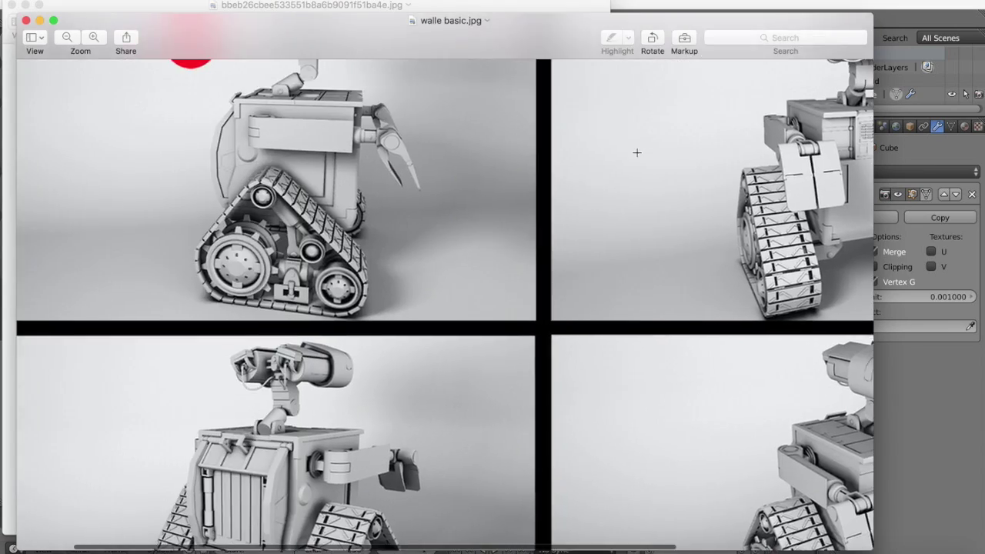
{"action": "left_click", "coordinate": [797, 551]}
{"action": "key", "text": "KP_3"}
{"action": "scroll", "coordinate": [372, 171], "scroll_direction": "up", "scroll_amount": 5}
{"action": "middle_click_drag", "start_coordinate": [323, 176], "coordinate": [369, 163]}
{"action": "scroll", "coordinate": [371, 172], "scroll_direction": "down", "scroll_amount": 5}
{"action": "key", "text": "super+Tab"}
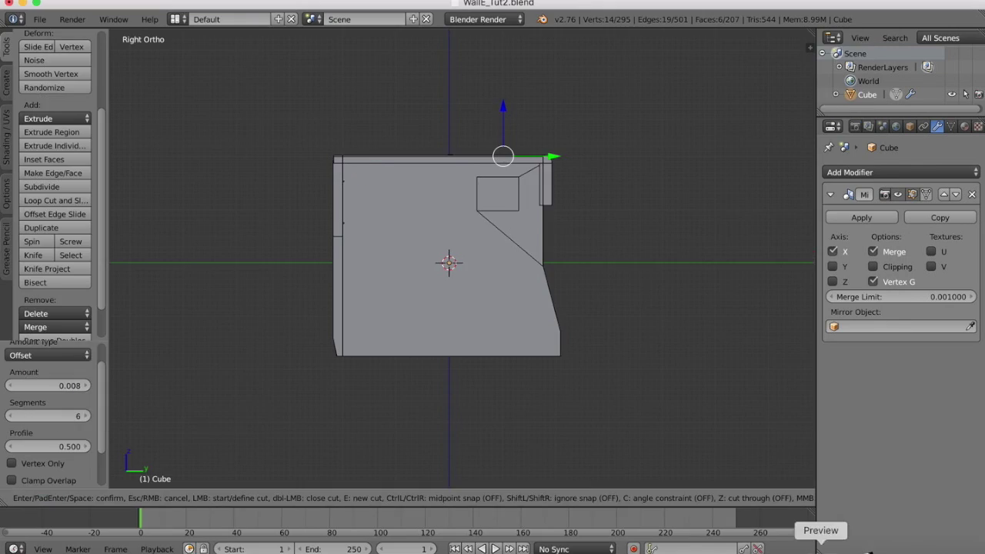
{"action": "key", "text": "super+Tab"}
{"action": "key", "text": "super+Tab"}
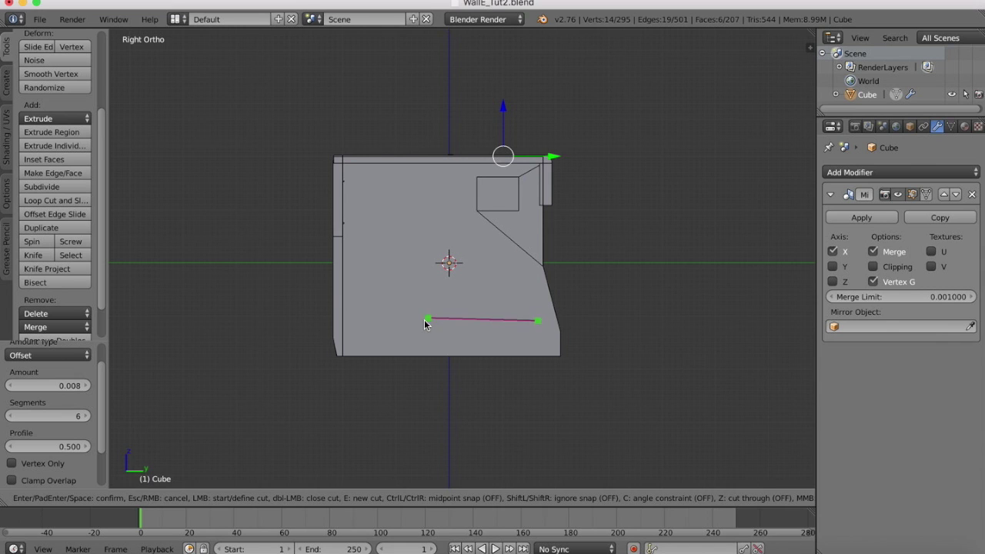
Step: Knife-cut an L-shaped strip outline along the vertical and lower edges of the body's side, constraining the cut angles
{"action": "key", "text": "c"}
{"action": "left_click", "coordinate": [375, 320]}
{"action": "left_click", "coordinate": [375, 178]}
{"action": "left_click", "coordinate": [359, 177]}
{"action": "left_click", "coordinate": [358, 335]}
{"action": "left_click", "coordinate": [537, 334]}
{"action": "left_click", "coordinate": [538, 321]}
{"action": "key", "text": "Return"}
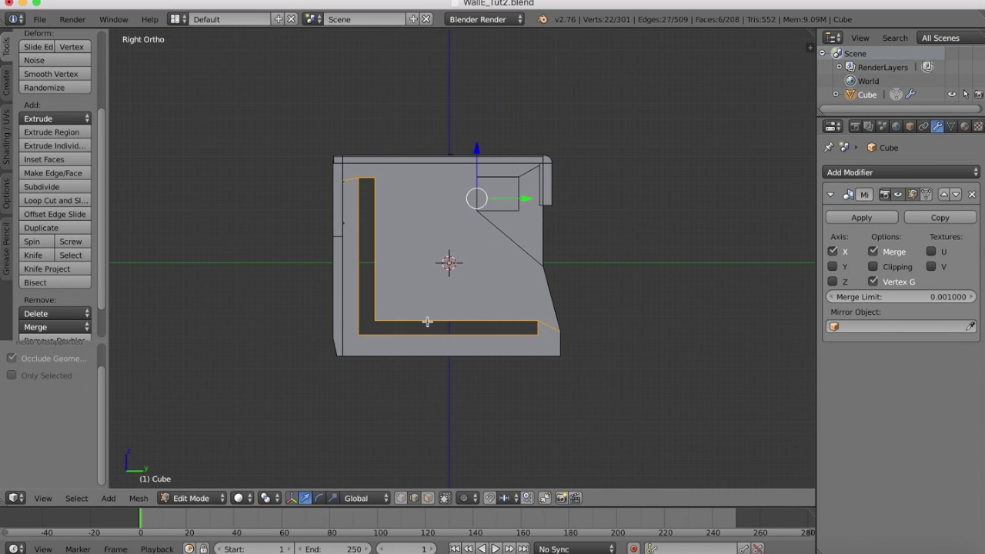
Step: Fill the L-shaped opening on the side with a new face from its boundary edges
{"action": "right_click", "coordinate": [427, 322]}
{"action": "right_click", "coordinate": [359, 262], "text": "shift"}
{"action": "right_click", "coordinate": [413, 333], "text": "shift"}
{"action": "right_click", "coordinate": [538, 329], "text": "shift"}
{"action": "key", "text": "f"}
Step: Extrude the L-shaped face on the body's side inward by about 0.044
{"action": "middle_click_drag", "start_coordinate": [531, 223], "coordinate": [464, 257]}
{"action": "key", "text": "ctrl+Tab"}
{"action": "key", "text": "e"}
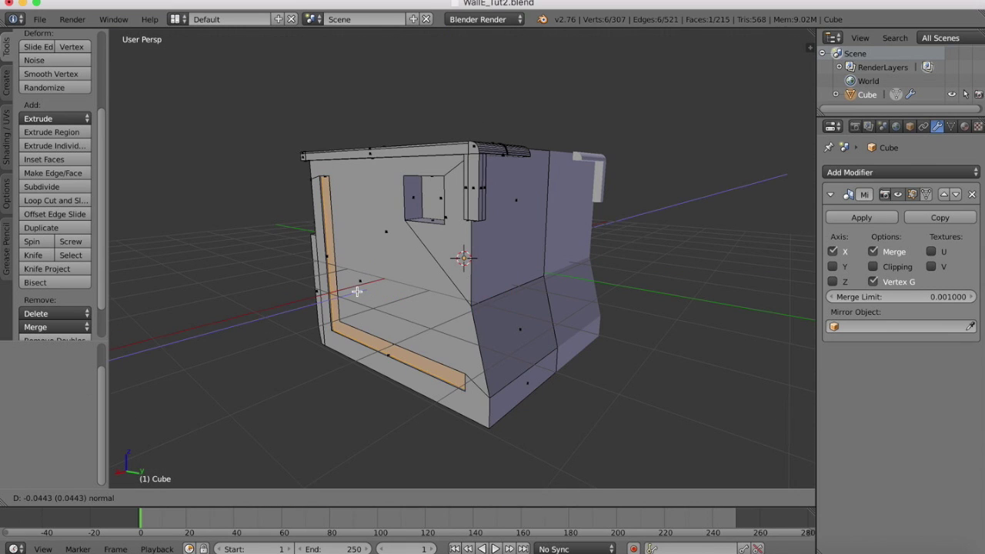
{"action": "left_click", "coordinate": [357, 291]}
Step: Extrude and scale the recessed L-shaped face into an inner strip, and extrude that strip again
{"action": "key", "text": "e"}
{"action": "key", "text": "s"}
{"action": "left_click", "coordinate": [356, 291]}
{"action": "scroll", "coordinate": [356, 292], "scroll_direction": "up", "scroll_amount": 3}
{"action": "middle_click_drag", "start_coordinate": [322, 289], "coordinate": [361, 275]}
{"action": "key", "text": "e"}
{"action": "left_click", "coordinate": [361, 274]}
Step: Bevel the edges of the inner L-shaped strip with 6 segments and a 0.014 offset
{"action": "left_click_drag", "start_coordinate": [498, 337], "coordinate": [510, 343]}
{"action": "middle_click_drag", "start_coordinate": [511, 343], "coordinate": [415, 222]}
{"action": "key", "text": "ctrl+b"}
{"action": "scroll", "coordinate": [362, 287], "scroll_direction": "up", "scroll_amount": 5}
{"action": "left_click", "coordinate": [363, 287]}
Step: Inspect the bevelled L-shaped strip up close and the whole body from several angles in Object Mode
{"action": "scroll", "coordinate": [415, 222], "scroll_direction": "down", "scroll_amount": 3}
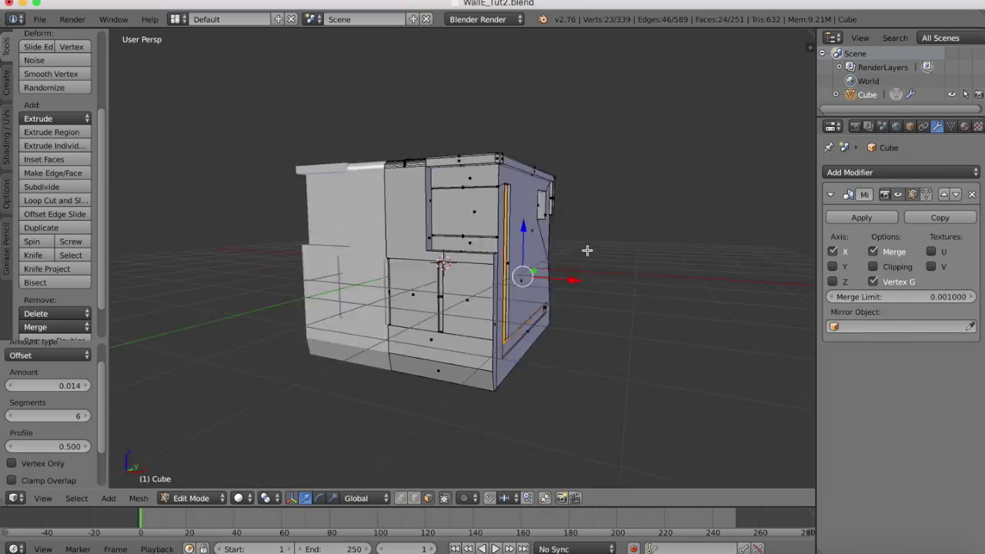
{"action": "scroll", "coordinate": [436, 177], "scroll_direction": "up", "scroll_amount": 4}
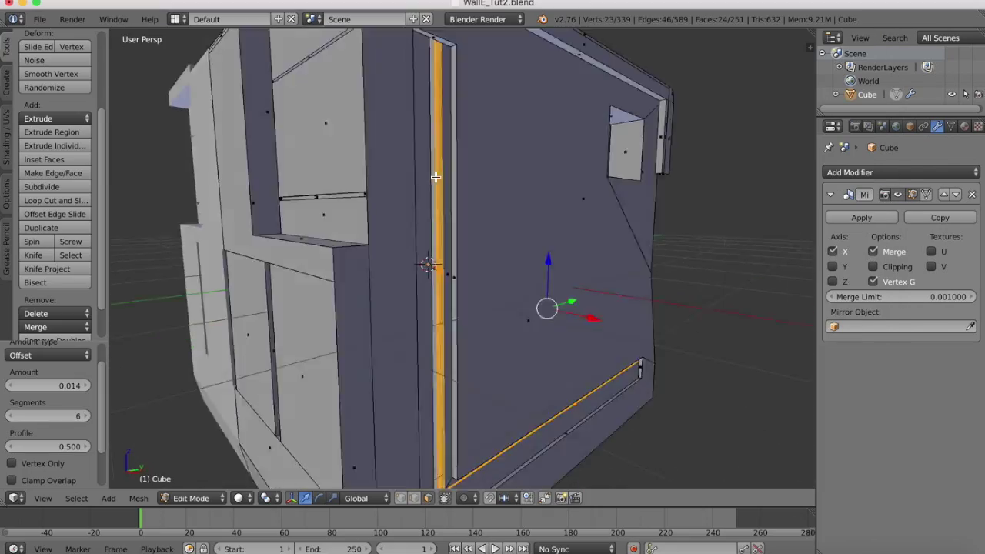
{"action": "scroll", "coordinate": [435, 176], "scroll_direction": "down", "scroll_amount": 3}
{"action": "middle_click_drag", "start_coordinate": [435, 177], "coordinate": [377, 359]}
{"action": "scroll", "coordinate": [400, 174], "scroll_direction": "up", "scroll_amount": 4}
{"action": "key", "text": "Tab"}
{"action": "scroll", "coordinate": [400, 174], "scroll_direction": "down", "scroll_amount": 6}
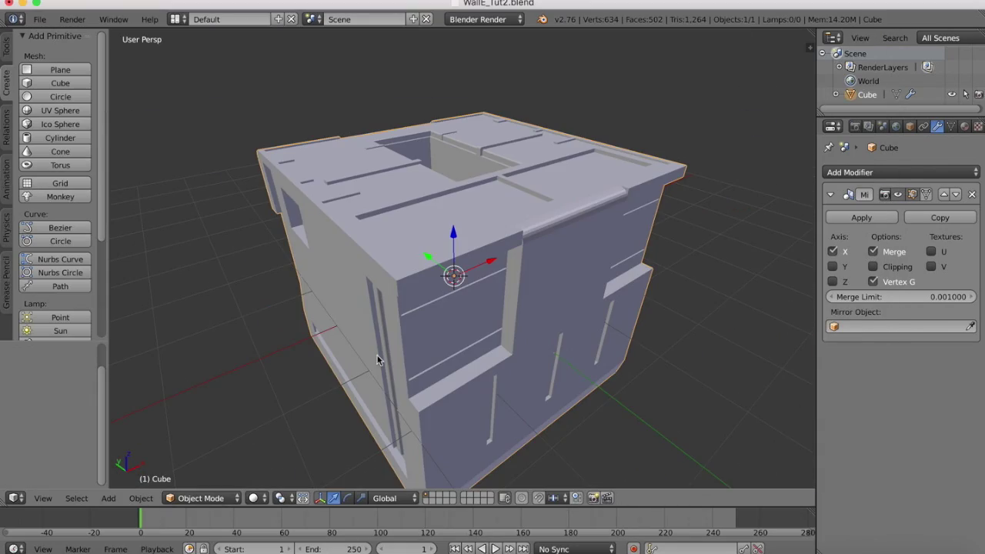
{"action": "middle_click_drag", "start_coordinate": [355, 198], "coordinate": [356, 197]}
{"action": "scroll", "coordinate": [356, 201], "scroll_direction": "down", "scroll_amount": 10}
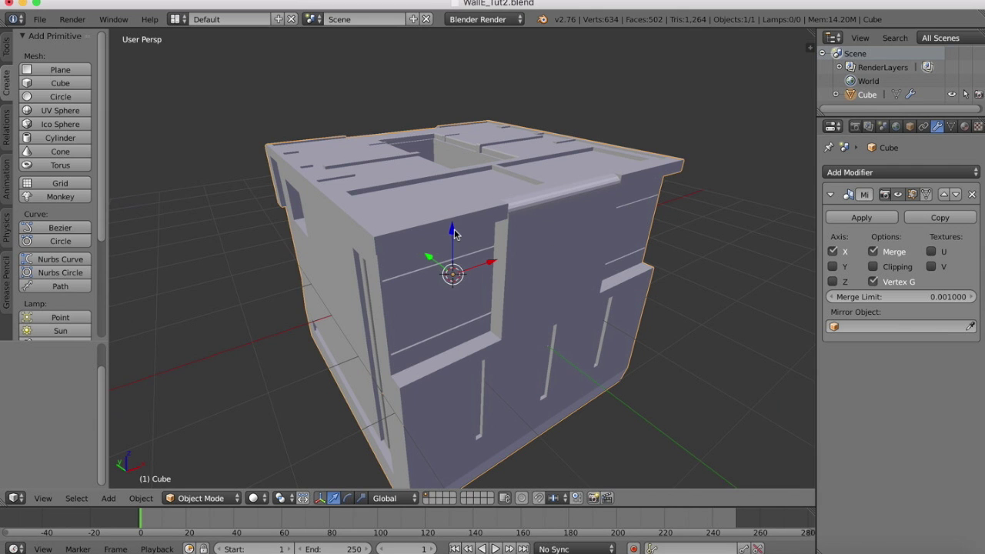
{"action": "scroll", "coordinate": [454, 235], "scroll_direction": "down", "scroll_amount": 4, "text": "shift"}
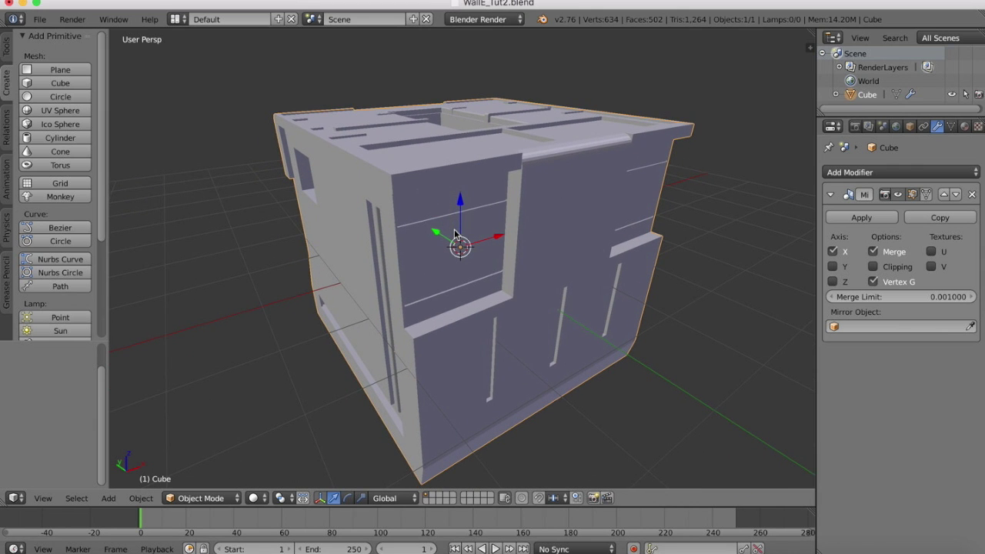
{"action": "scroll", "coordinate": [626, 325], "scroll_direction": "right", "scroll_amount": 10}
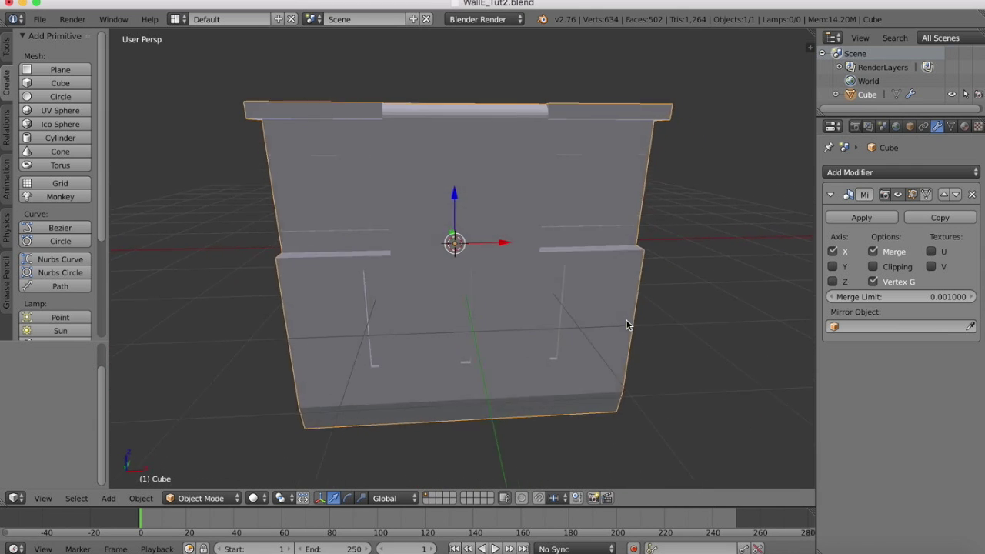
{"action": "scroll", "coordinate": [627, 325], "scroll_direction": "left", "scroll_amount": 10}
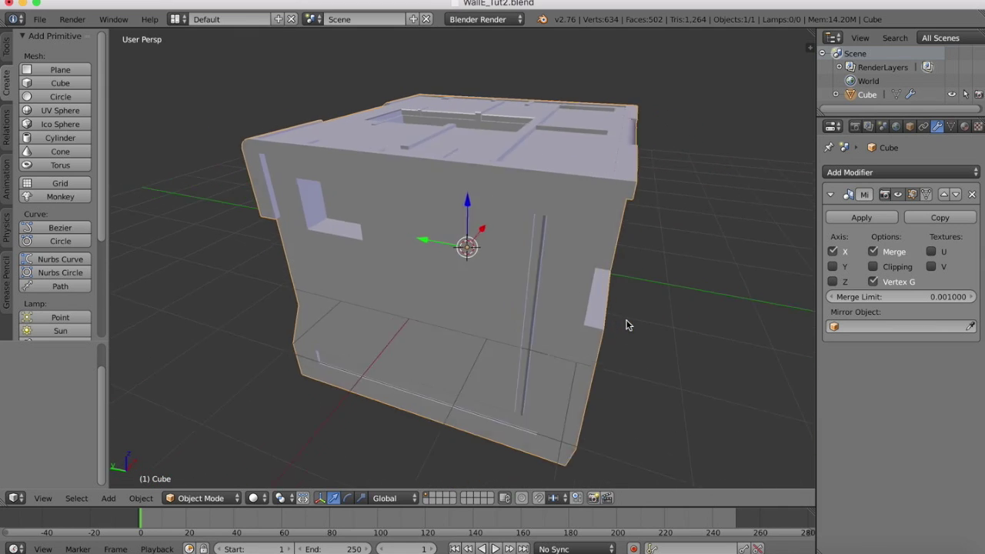
Step: Examine the body's side in the walle basic.jpg reference in Preview, close up around the arm joint, and return to Blender
{"action": "left_click", "coordinate": [824, 548]}
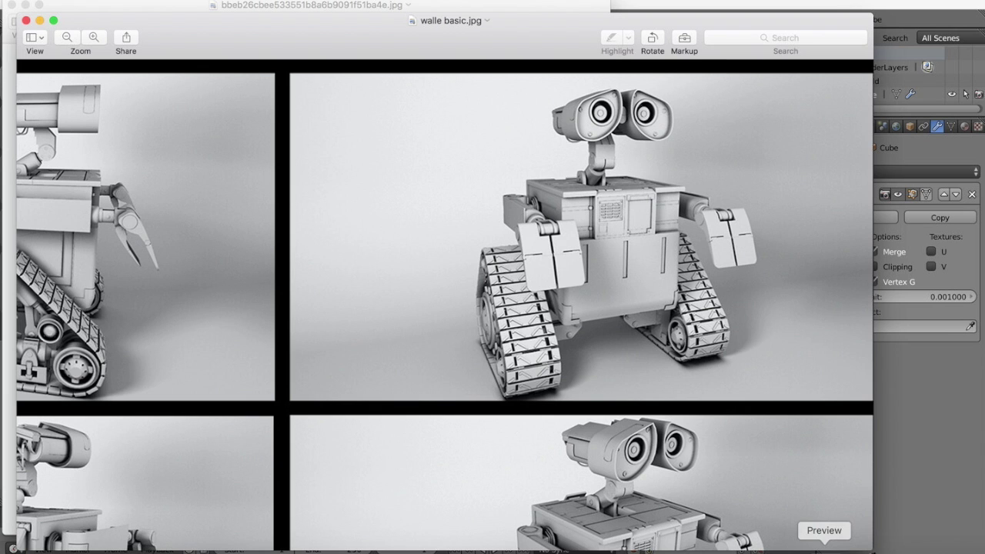
{"action": "scroll", "coordinate": [147, 339], "scroll_direction": "up", "scroll_amount": 3}
{"action": "scroll", "coordinate": [147, 339], "scroll_direction": "down", "scroll_amount": 3}
{"action": "scroll", "coordinate": [147, 339], "scroll_direction": "left", "scroll_amount": 2}
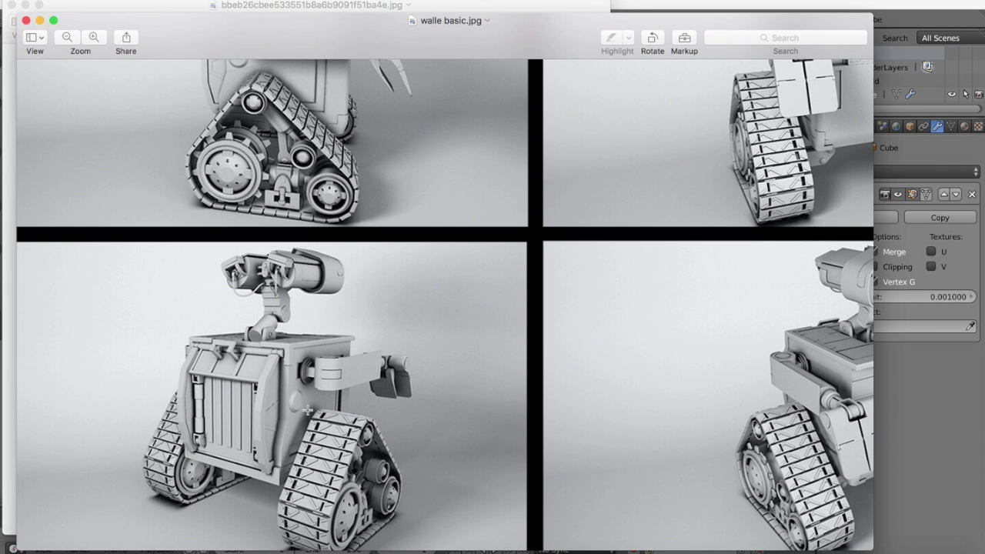
{"action": "scroll", "coordinate": [293, 404], "scroll_direction": "up", "scroll_amount": 4}
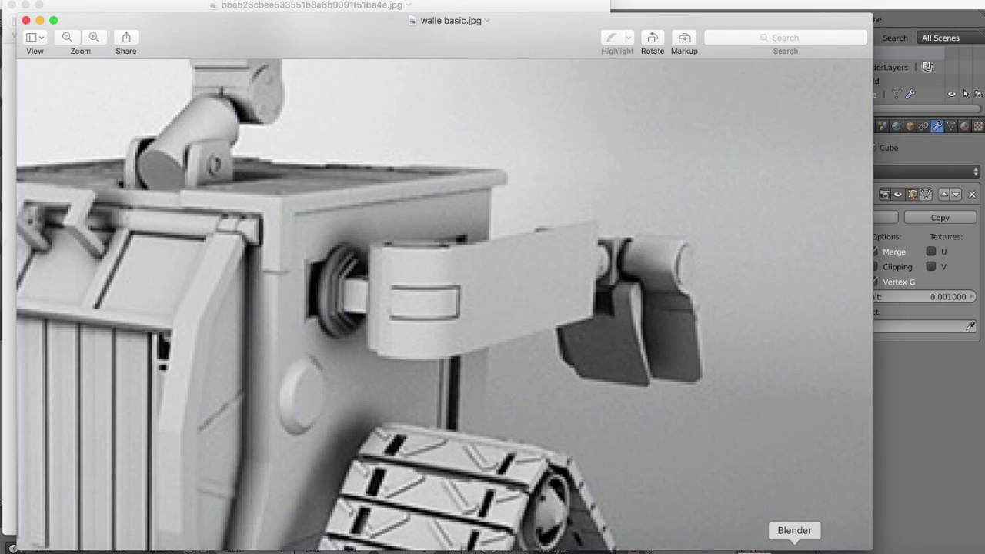
{"action": "left_click", "coordinate": [791, 548]}
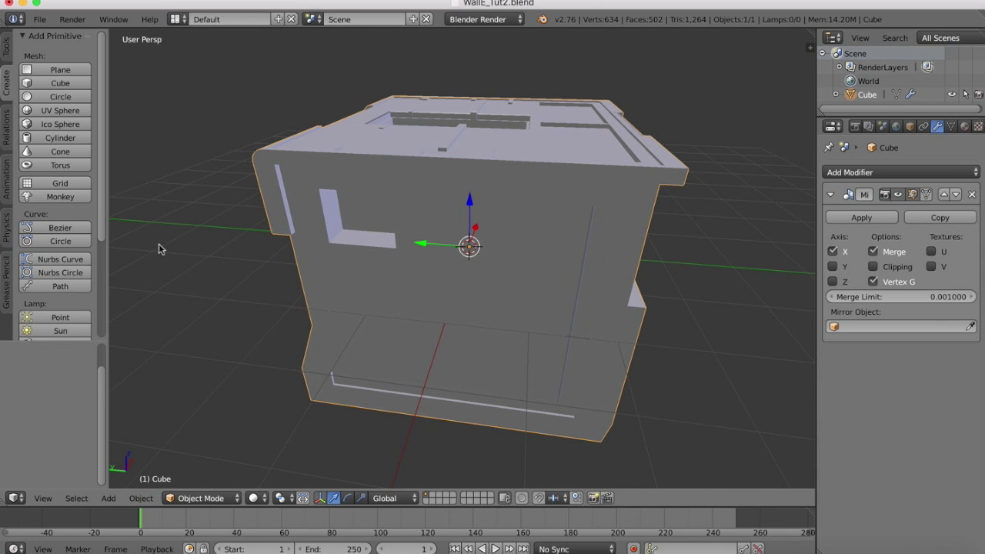
Step: Add a cylinder with 32 vertices and move it about 3.1 along the X axis, out beside the body
{"action": "scroll", "coordinate": [158, 244], "scroll_direction": "left", "scroll_amount": 10}
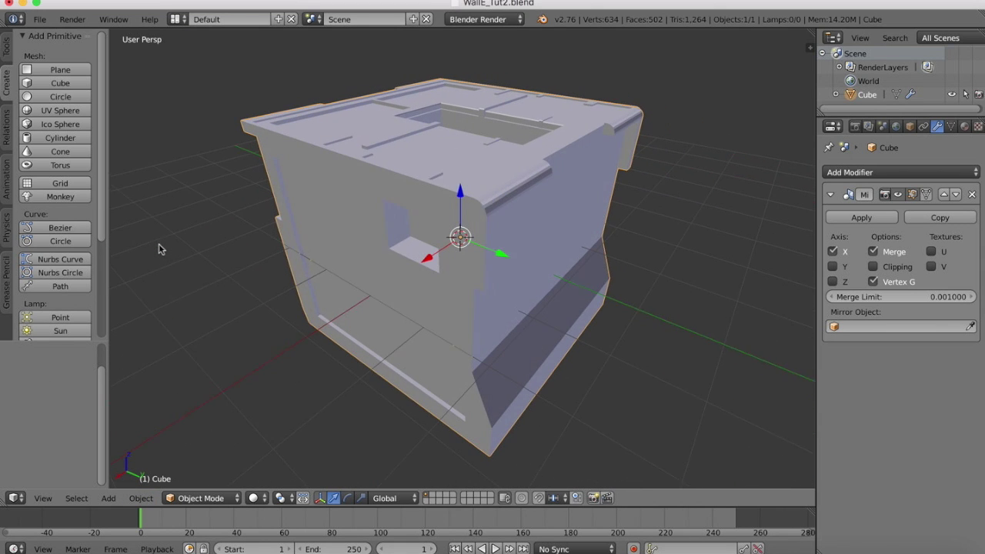
{"action": "scroll", "coordinate": [159, 246], "scroll_direction": "left", "scroll_amount": 2}
{"action": "left_click", "coordinate": [7, 54]}
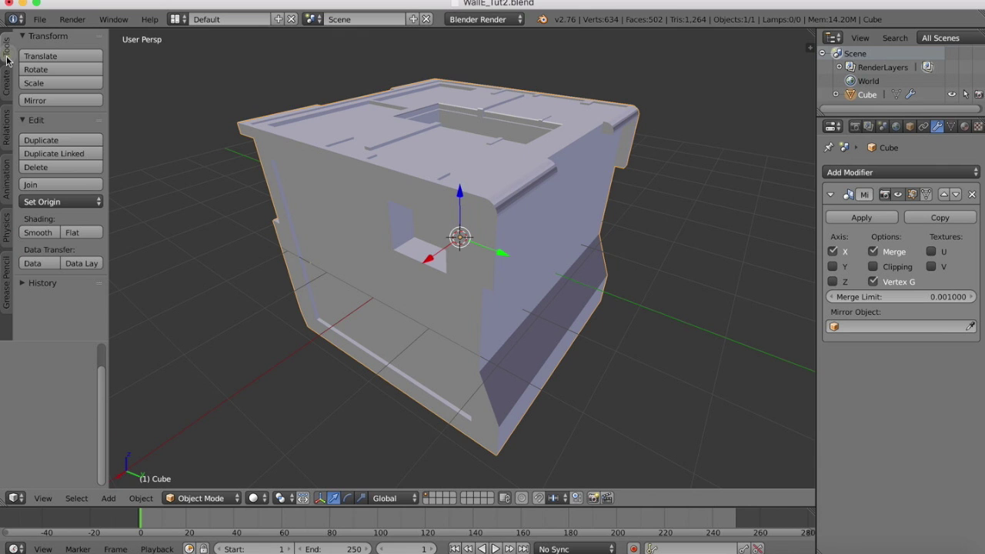
{"action": "left_click", "coordinate": [6, 77]}
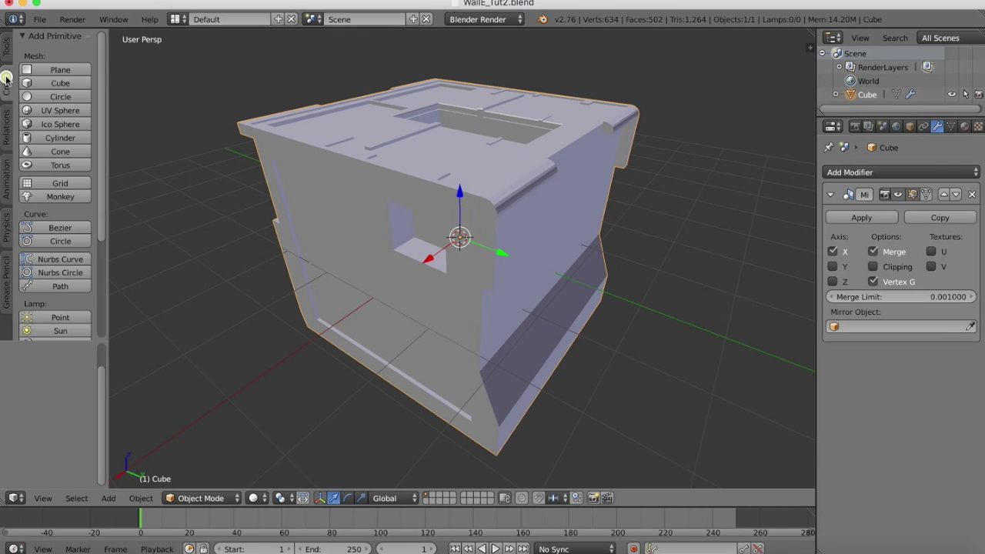
{"action": "left_click", "coordinate": [54, 138]}
{"action": "key", "text": "g"}
{"action": "key", "text": "x"}
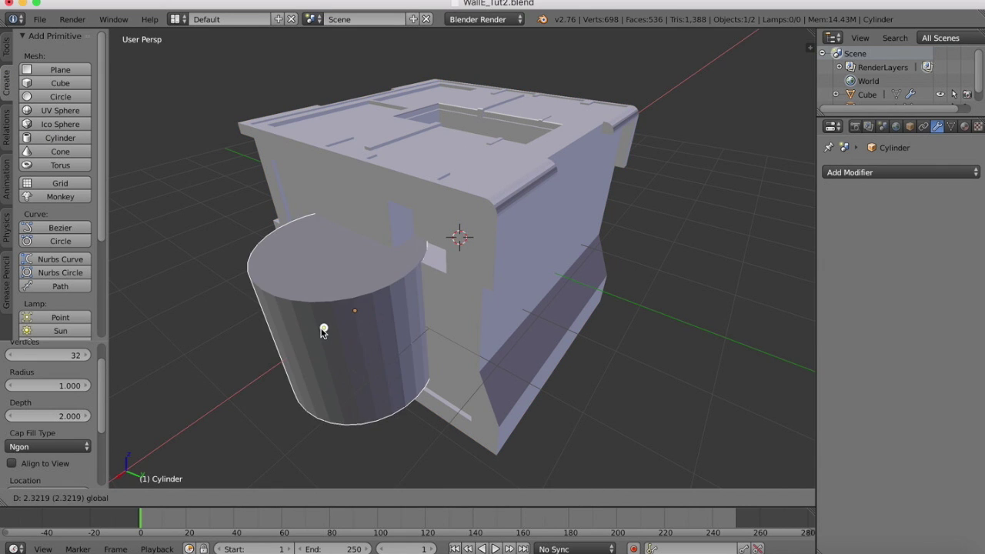
{"action": "left_click", "coordinate": [272, 367]}
Step: Scale the cylinder uniformly to 0.328 and flatten it to 0.127 along Z into a thin disc
{"action": "key", "text": "s"}
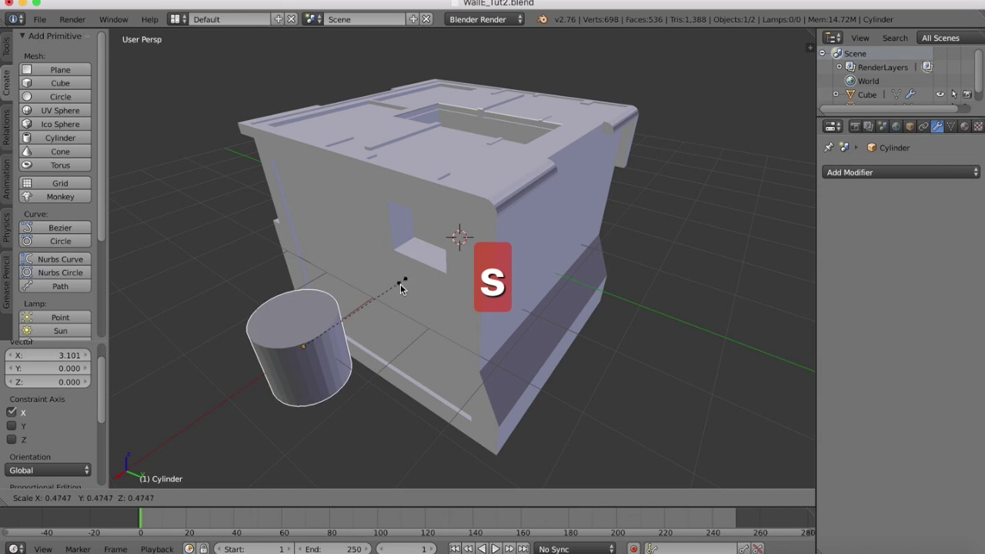
{"action": "left_click", "coordinate": [374, 306]}
{"action": "key", "text": "s"}
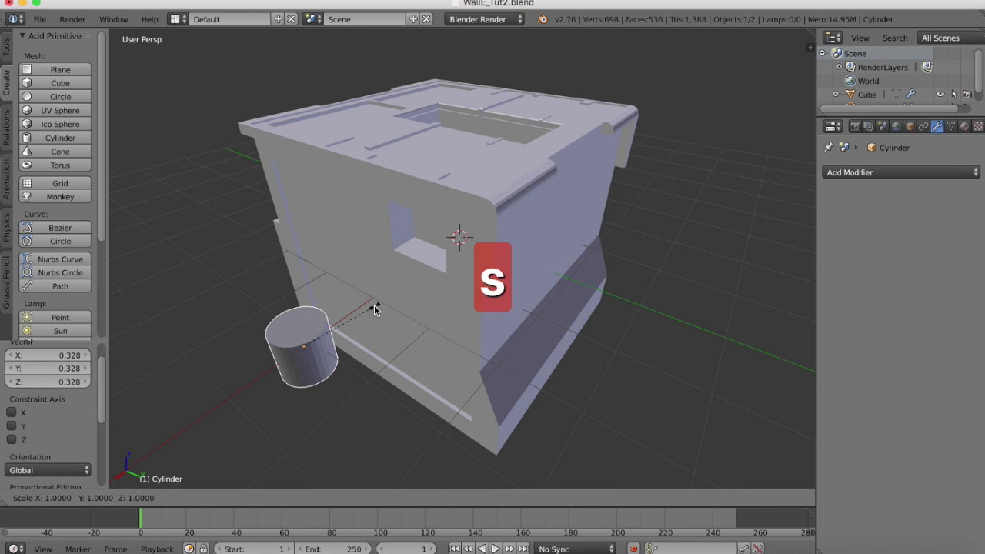
{"action": "key", "text": "y"}
{"action": "key", "text": "x"}
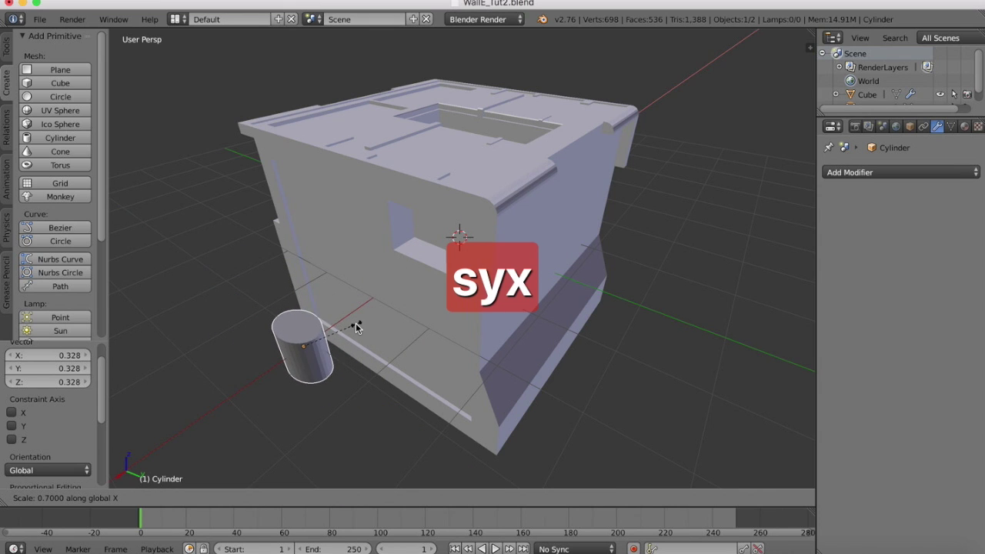
{"action": "key", "text": "z"}
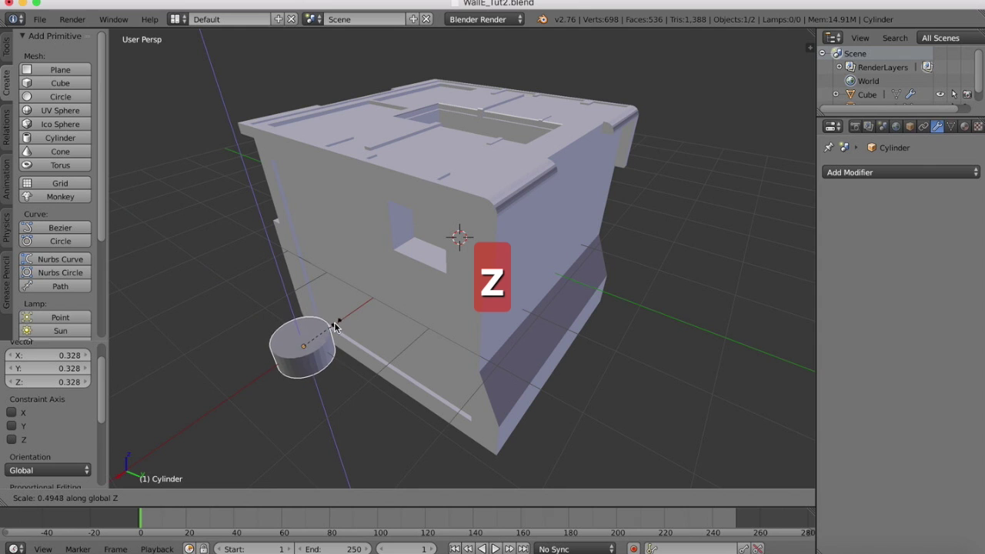
{"action": "left_click", "coordinate": [308, 341]}
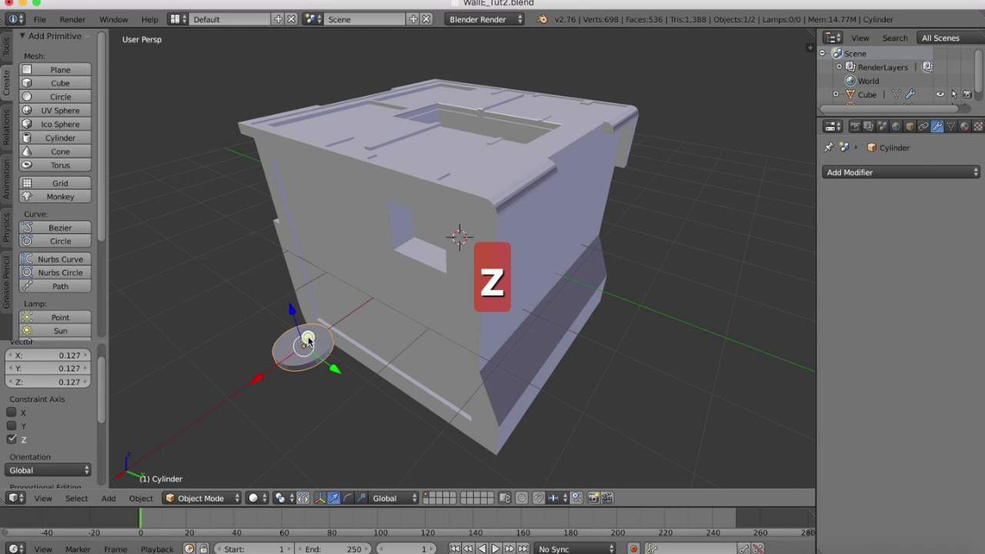
Step: Rotate the disc 90 degrees about Y and move it about -1.05 along X against the body's side
{"action": "key", "text": "r"}
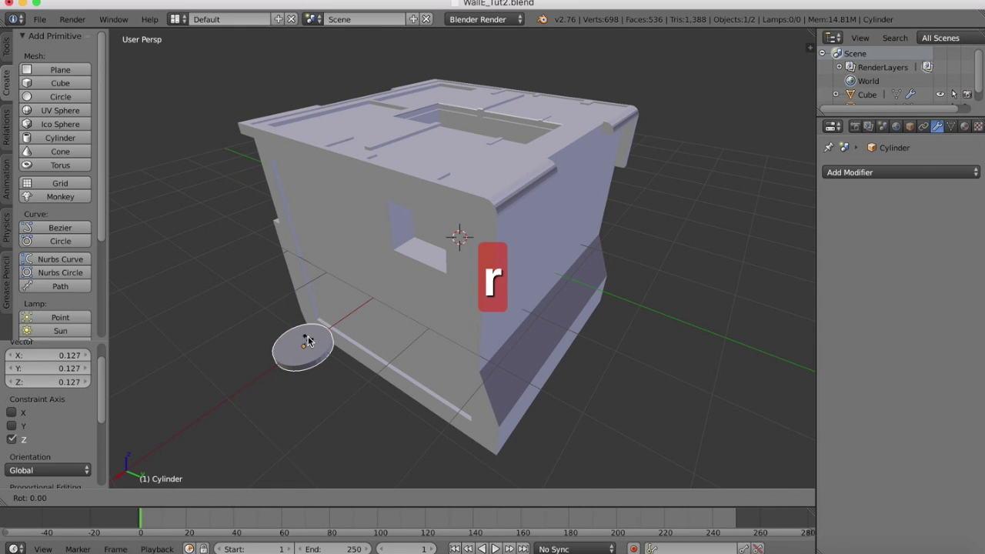
{"action": "type", "text": "y"}
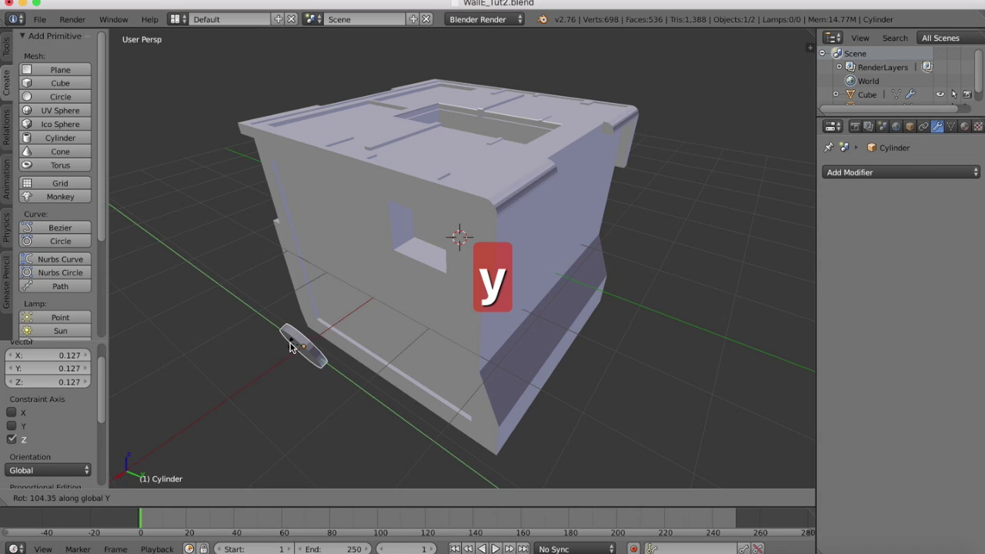
{"action": "type", "text": "90"}
{"action": "key", "text": "Return"}
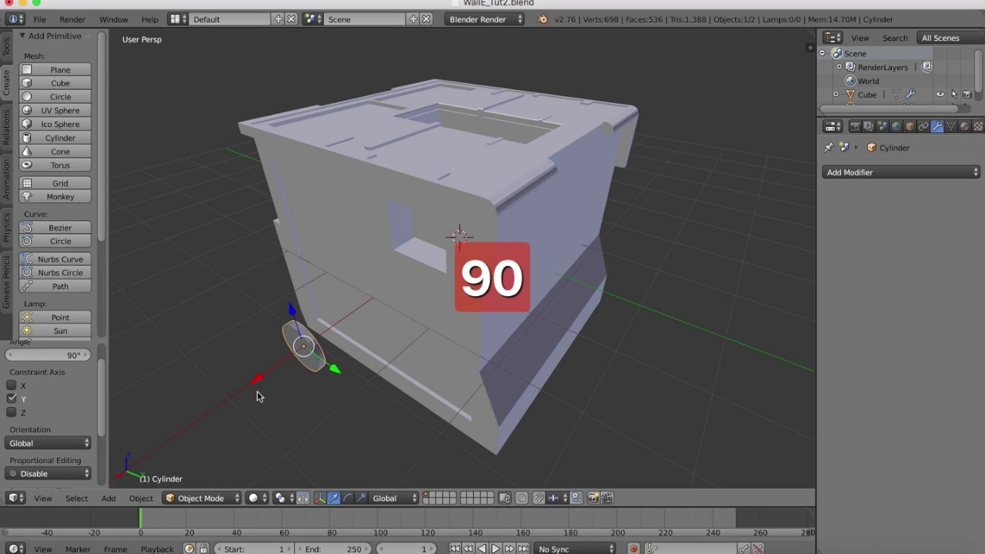
{"action": "key", "text": "g"}
{"action": "key", "text": "x"}
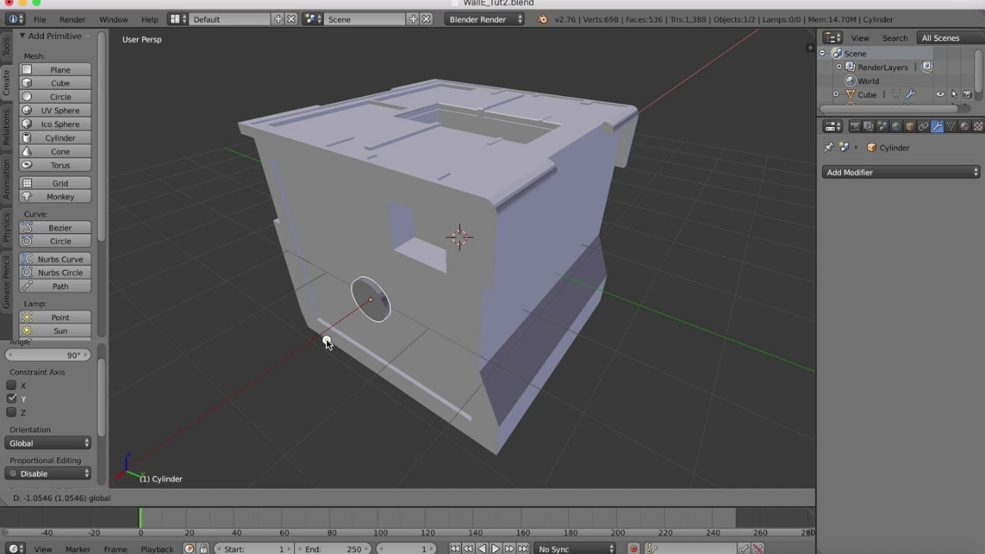
{"action": "left_click", "coordinate": [328, 341]}
Step: Move the disc along Y toward the body's side edge and raise it 0.19 along Z, below the square recess
{"action": "left_click_drag", "start_coordinate": [408, 321], "coordinate": [501, 334]}
{"action": "middle_click_drag", "start_coordinate": [501, 334], "coordinate": [533, 252]}
{"action": "left_click_drag", "start_coordinate": [512, 234], "coordinate": [512, 218]}
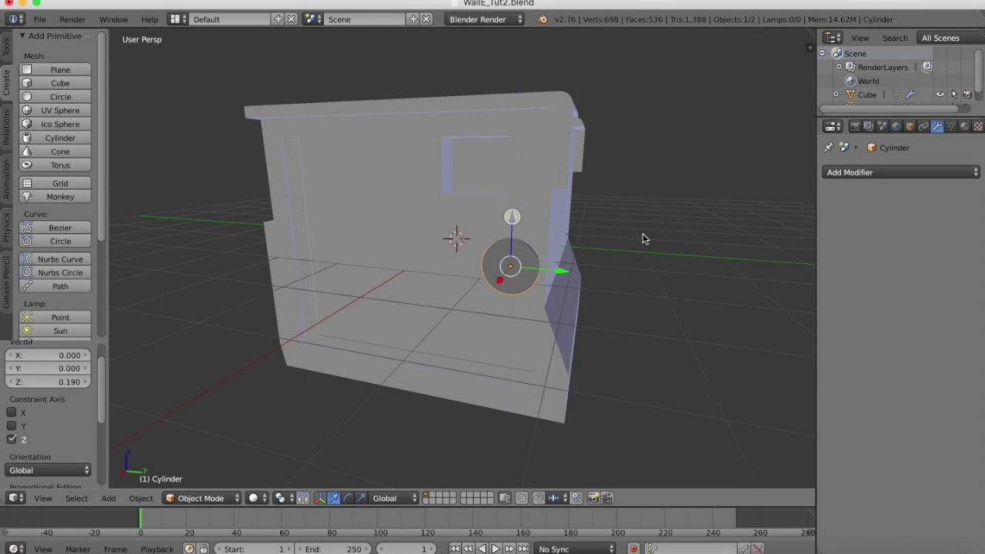
{"action": "middle_click_drag", "start_coordinate": [644, 234], "coordinate": [646, 235]}
{"action": "scroll", "coordinate": [647, 240], "scroll_direction": "up", "scroll_amount": 5}
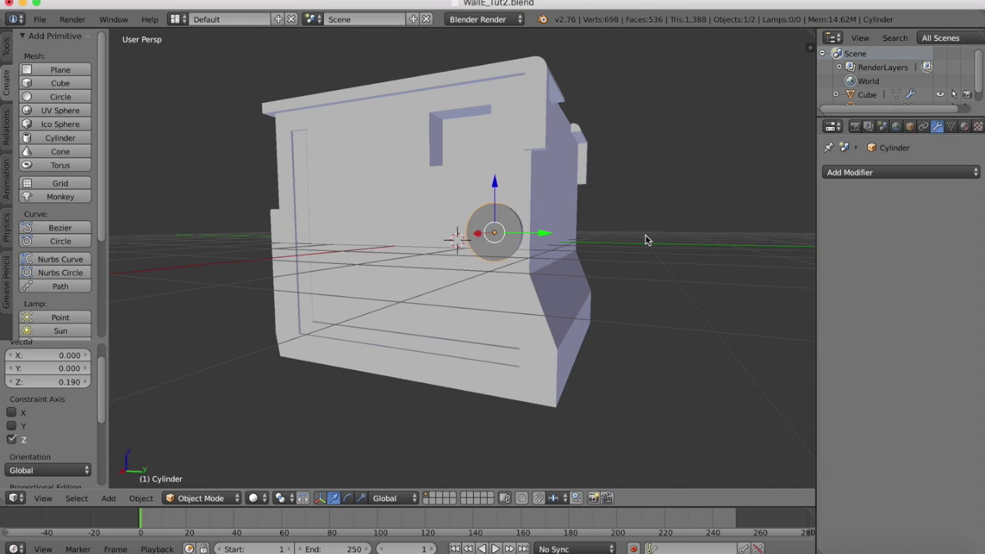
Step: Compare the disc with the round button in the Preview reference and scale it to 0.803 in Blender
{"action": "left_click", "coordinate": [819, 545]}
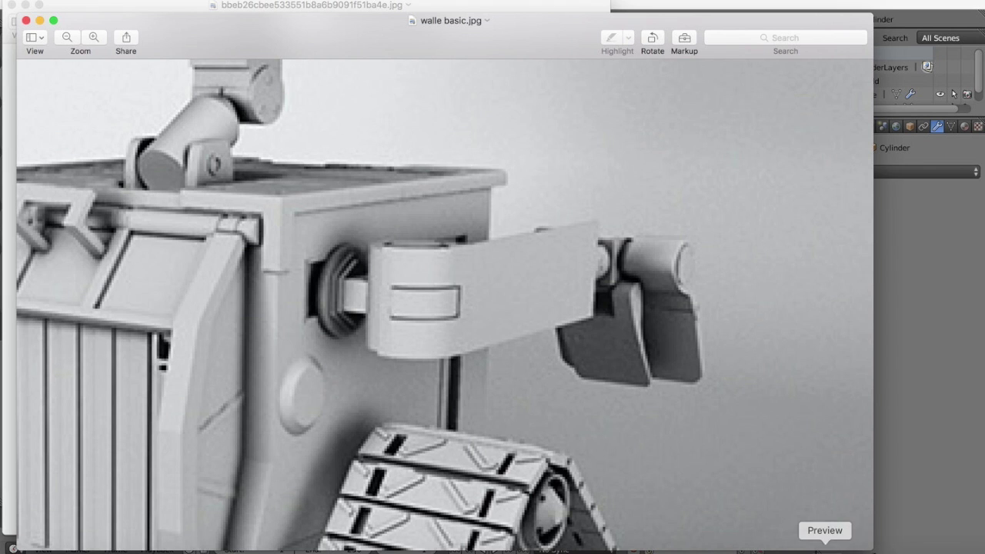
{"action": "left_click", "coordinate": [791, 545]}
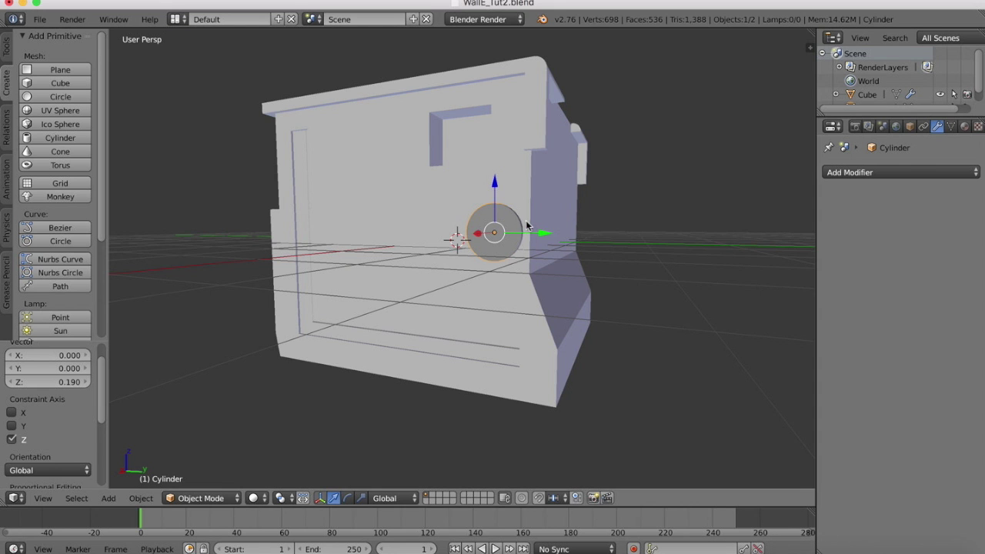
{"action": "key", "text": "s"}
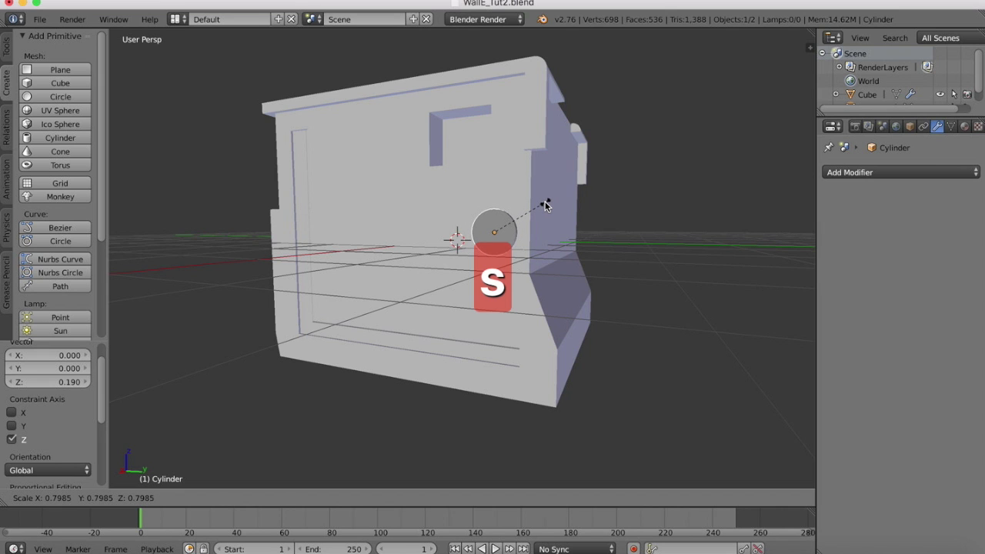
{"action": "left_click", "coordinate": [546, 204]}
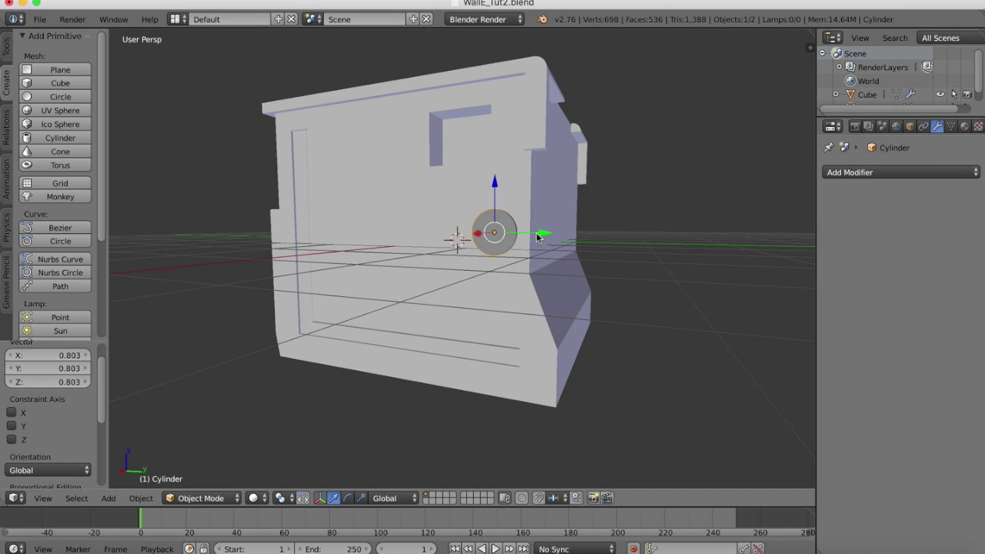
Step: Fine-tune the disc's position by 0.065 along Y, -0.047 along Z and -0.024 along Y
{"action": "left_click_drag", "start_coordinate": [538, 235], "coordinate": [541, 235]}
{"action": "middle_click_drag", "start_coordinate": [523, 192], "coordinate": [530, 191]}
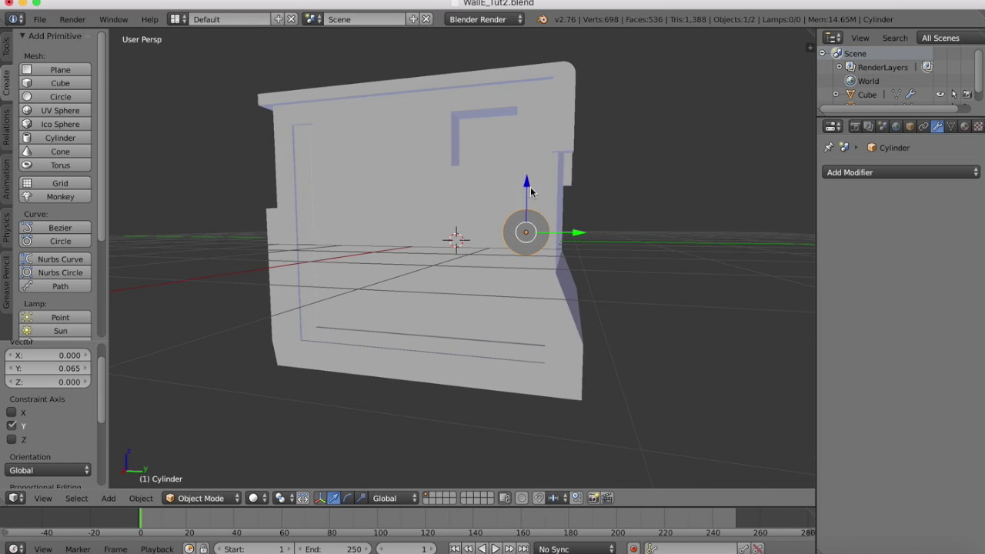
{"action": "left_click_drag", "start_coordinate": [527, 185], "coordinate": [527, 190]}
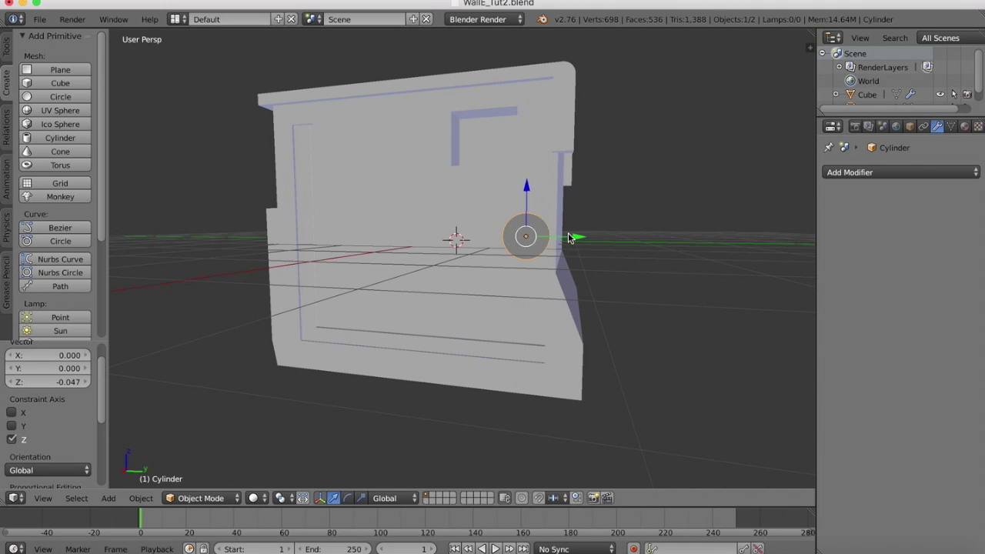
{"action": "left_click_drag", "start_coordinate": [579, 242], "coordinate": [576, 238]}
Step: Compare the disc with the round button in the Preview reference and, in Blender's Edit Mode, scale its outer face to 0.744
{"action": "middle_click_drag", "start_coordinate": [576, 238], "coordinate": [543, 197]}
{"action": "scroll", "coordinate": [394, 244], "scroll_direction": "up", "scroll_amount": 3}
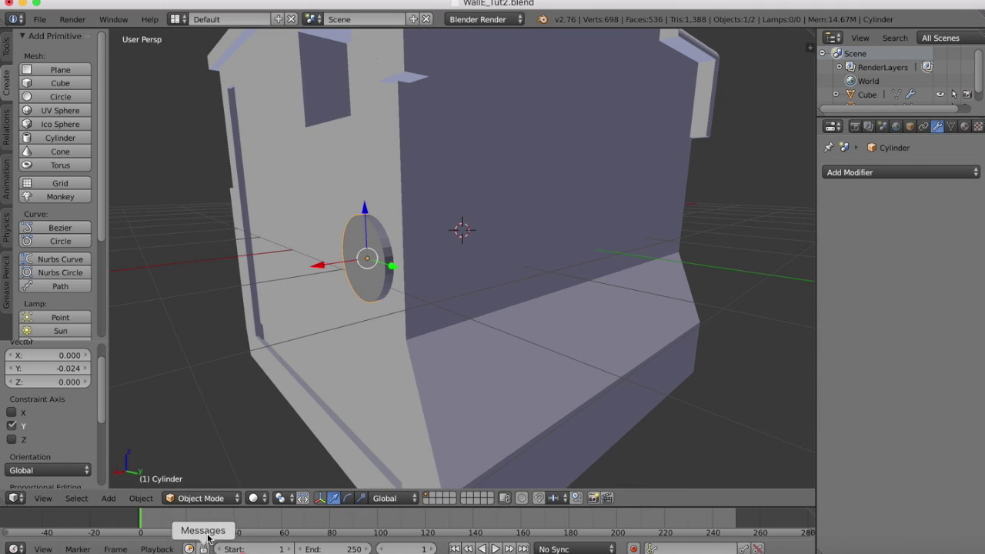
{"action": "left_click", "coordinate": [199, 498]}
{"action": "left_click", "coordinate": [199, 467]}
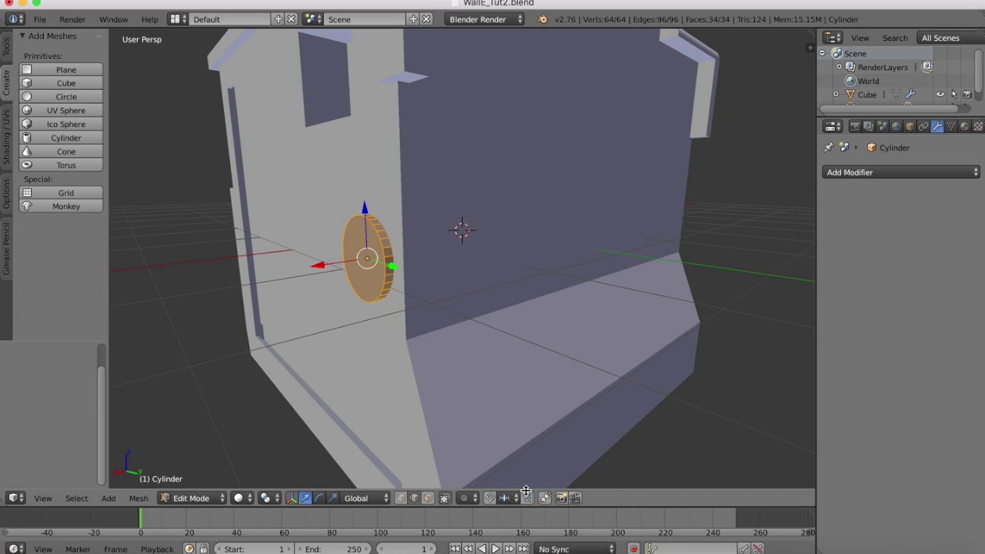
{"action": "left_click", "coordinate": [822, 548]}
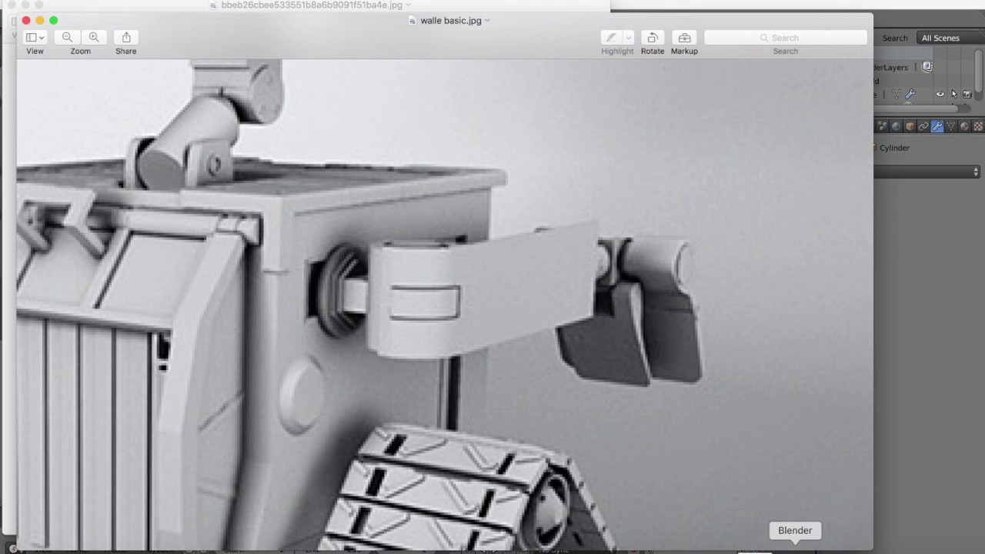
{"action": "left_click", "coordinate": [795, 548]}
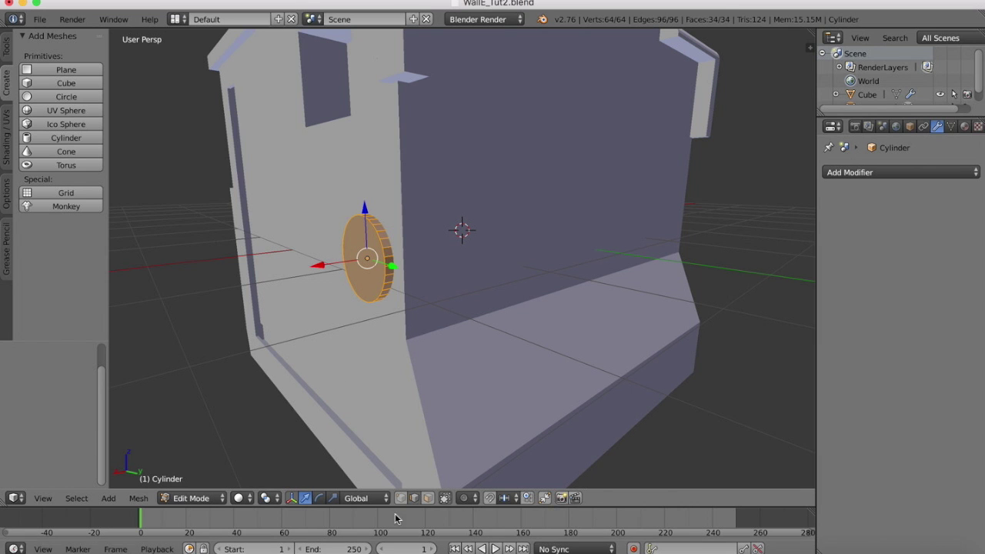
{"action": "right_click", "coordinate": [353, 240]}
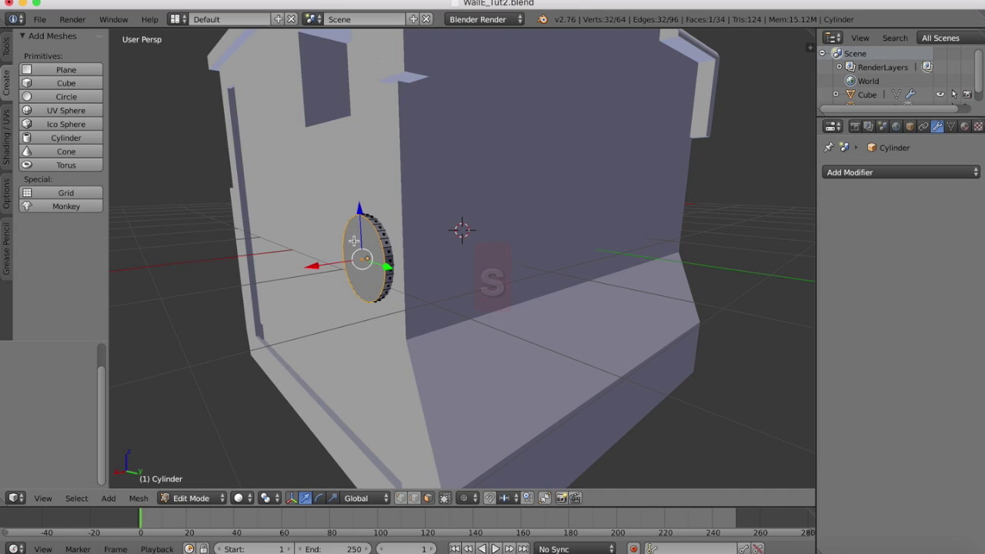
{"action": "key", "text": "s"}
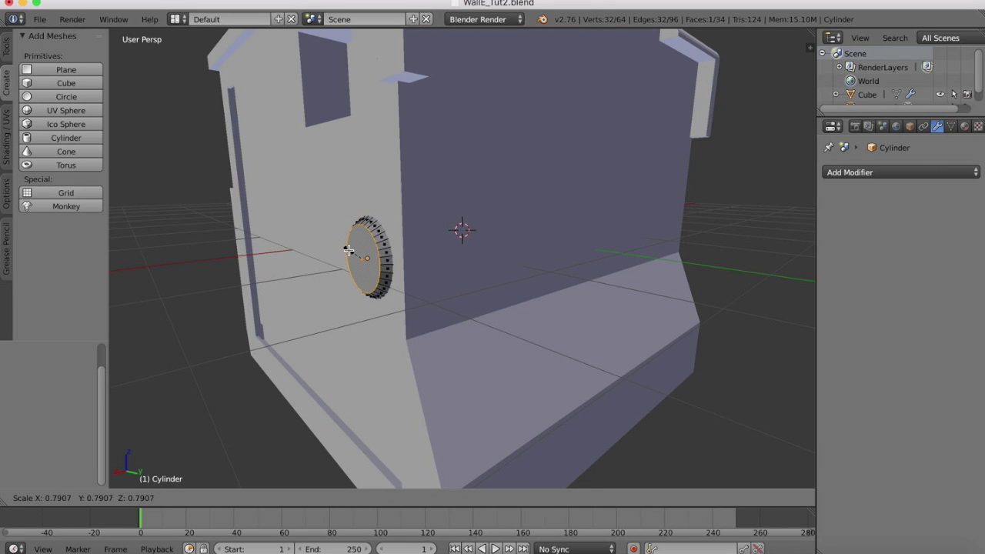
{"action": "left_click", "coordinate": [349, 251]}
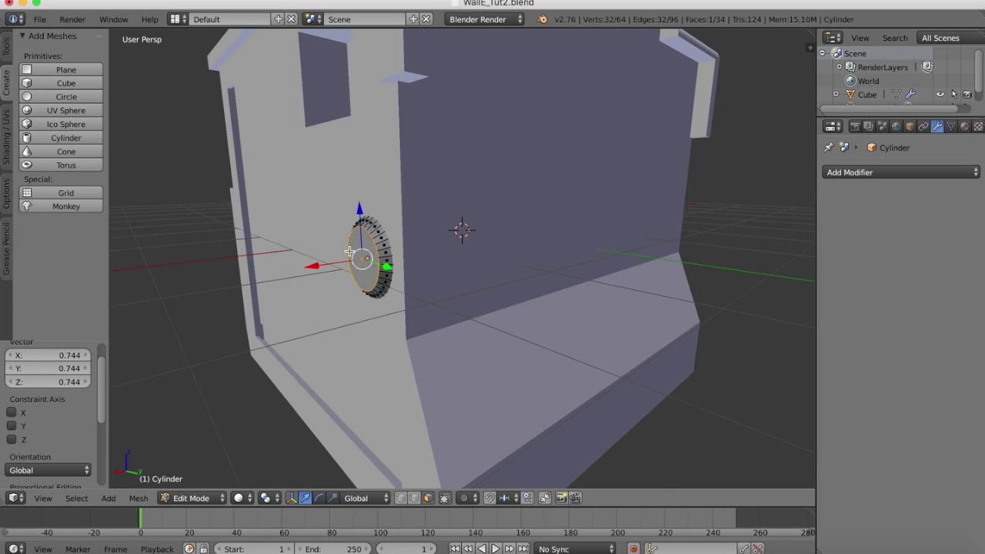
Step: Extrude the disc's outer face outward by 0.029 and again by 0.016, and scale the end face to 0.803
{"action": "key", "text": "e"}
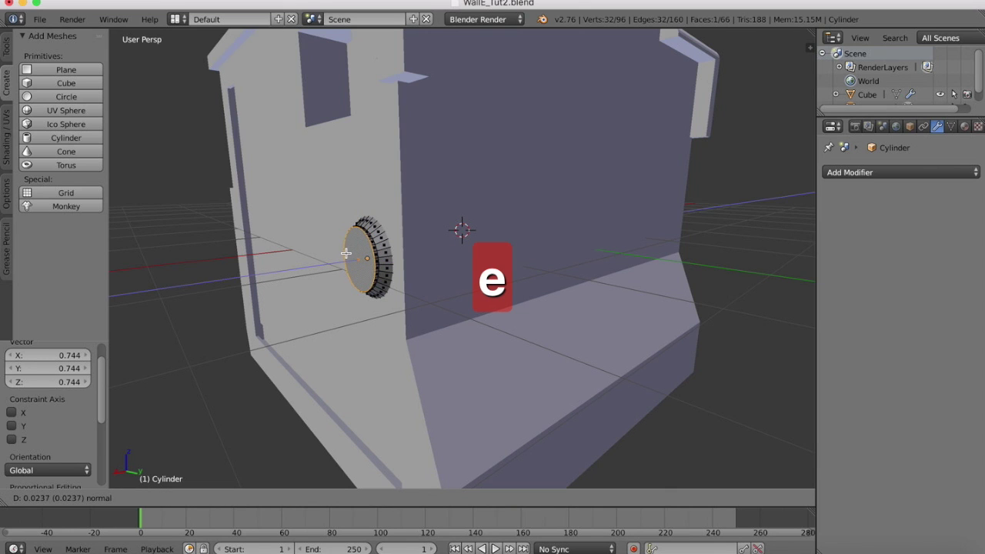
{"action": "left_click", "coordinate": [346, 254]}
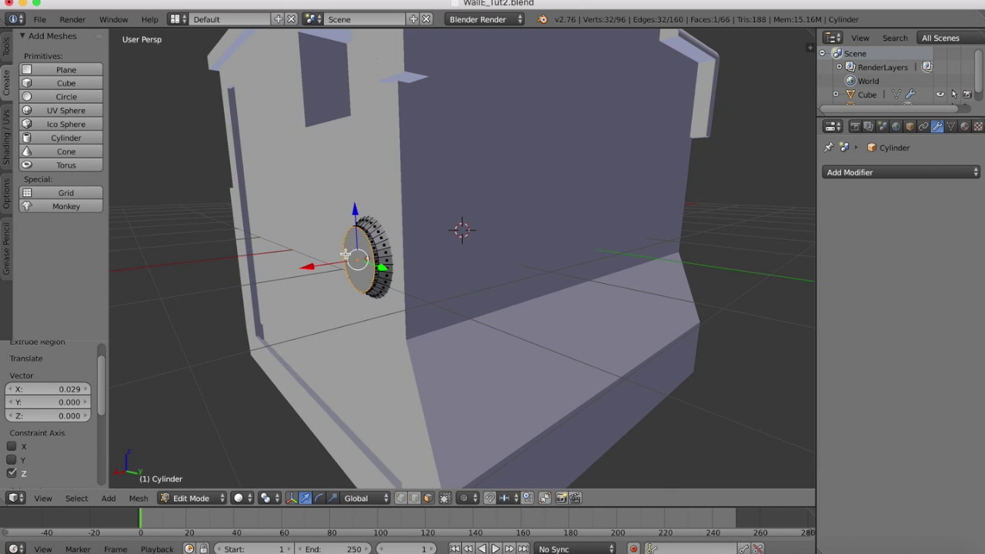
{"action": "key", "text": "e"}
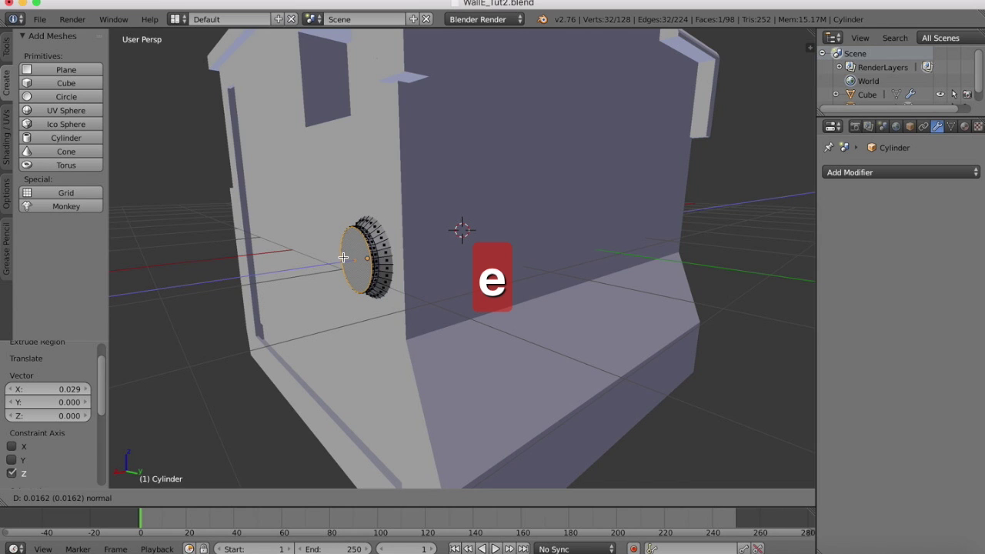
{"action": "left_click", "coordinate": [344, 257]}
{"action": "key", "text": "s"}
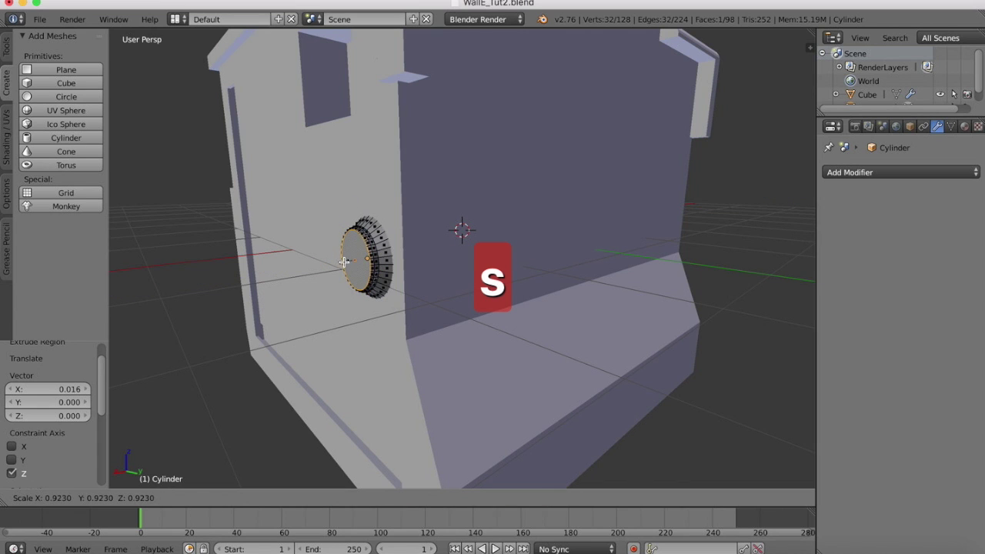
{"action": "left_click", "coordinate": [344, 262]}
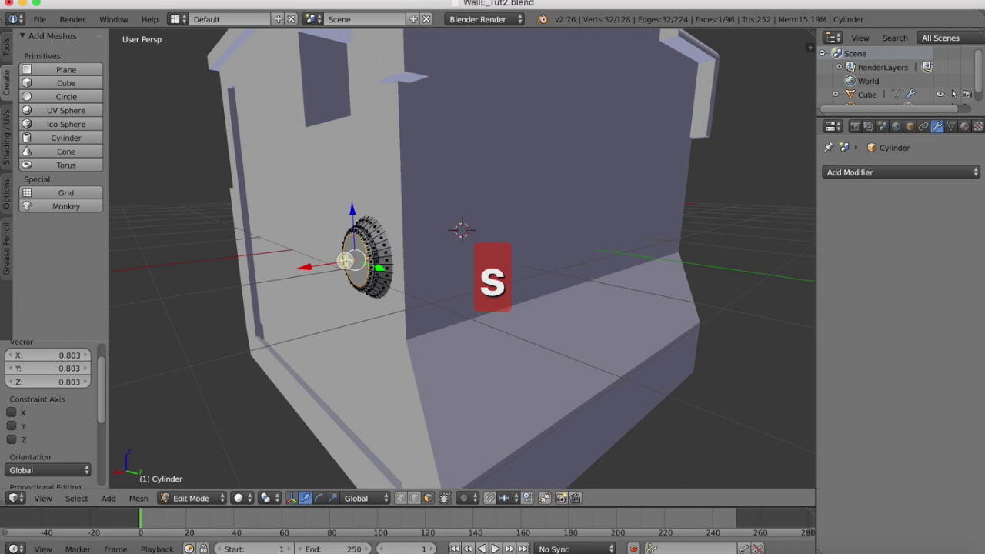
Step: Return to Object Mode and scale the whole round button to 1.174 after checking its size against the body
{"action": "middle_click_drag", "start_coordinate": [345, 261], "coordinate": [428, 185]}
{"action": "scroll", "coordinate": [428, 186], "scroll_direction": "right", "scroll_amount": 5}
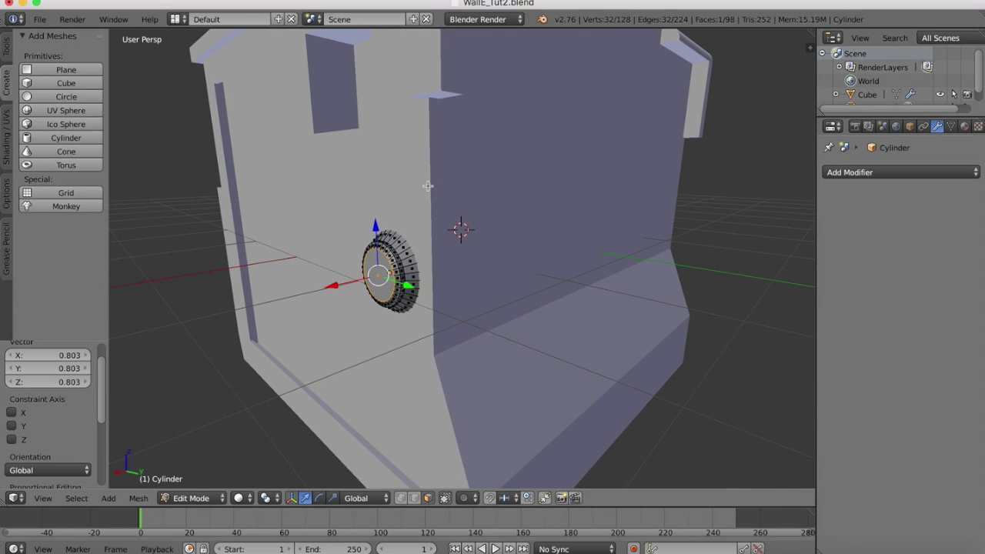
{"action": "left_click", "coordinate": [193, 498]}
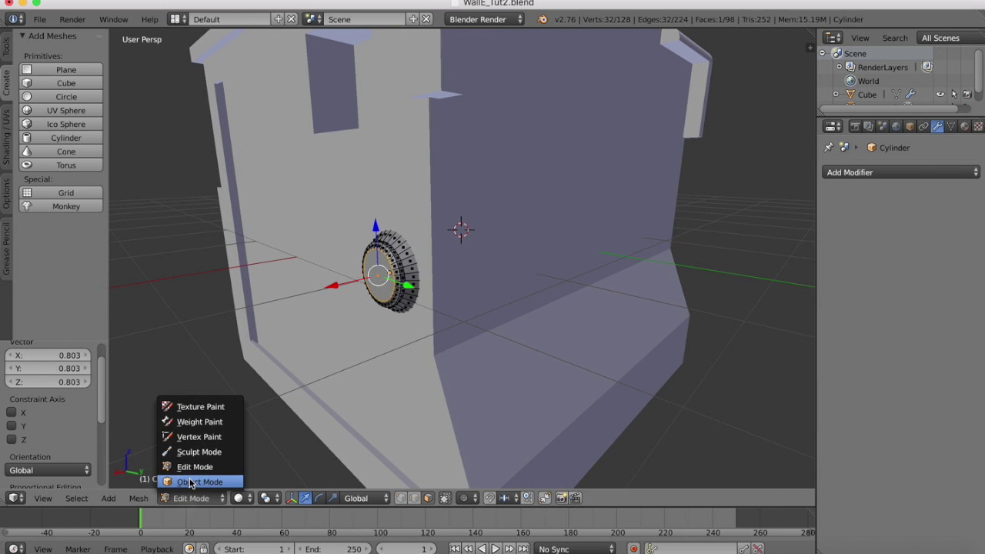
{"action": "left_click", "coordinate": [191, 482]}
{"action": "scroll", "coordinate": [461, 86], "scroll_direction": "left", "scroll_amount": 10}
{"action": "scroll", "coordinate": [462, 86], "scroll_direction": "down", "scroll_amount": 3}
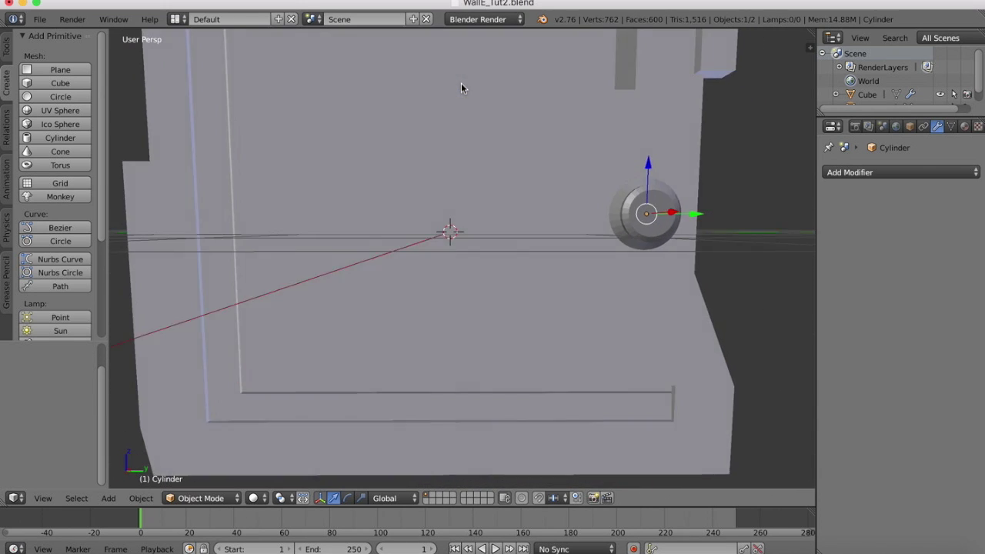
{"action": "scroll", "coordinate": [462, 86], "scroll_direction": "right", "scroll_amount": 5}
{"action": "scroll", "coordinate": [461, 84], "scroll_direction": "down", "scroll_amount": 6}
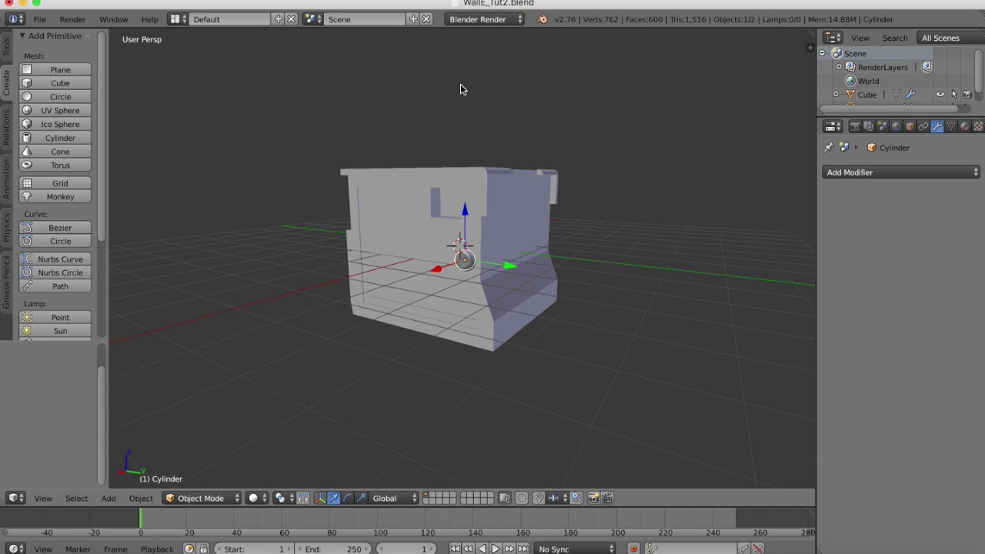
{"action": "scroll", "coordinate": [447, 205], "scroll_direction": "up", "scroll_amount": 8}
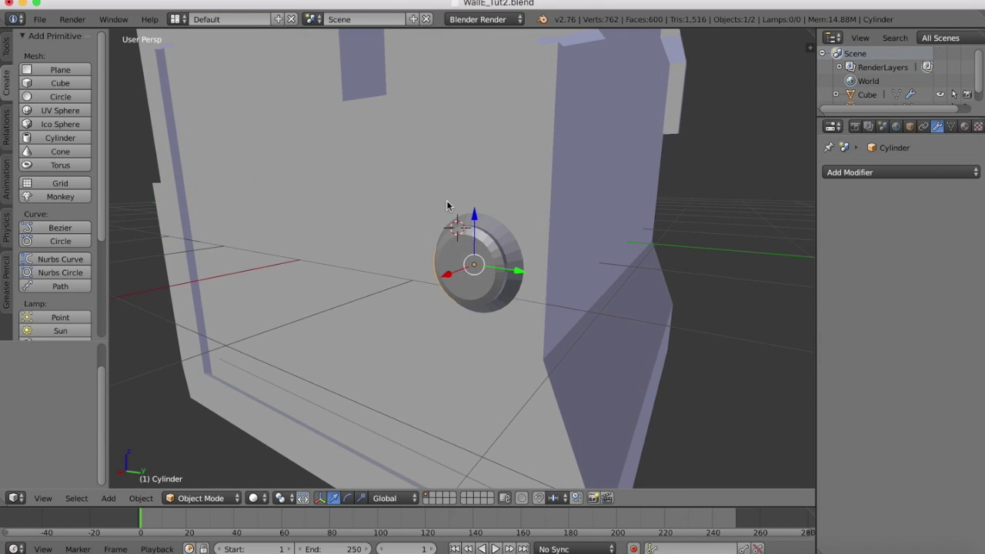
{"action": "key", "text": "s"}
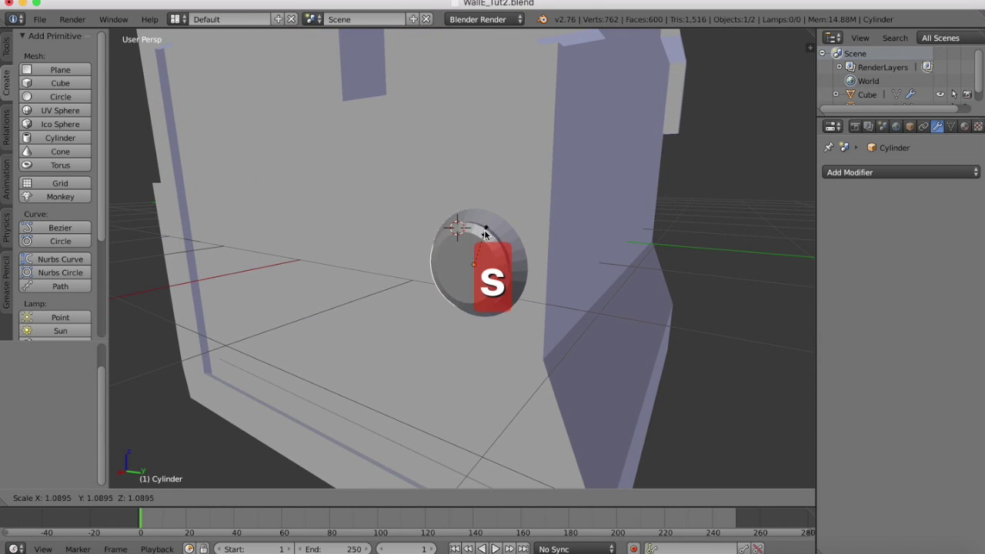
{"action": "left_click", "coordinate": [488, 233]}
Step: Move the round button -0.011 along X, into the body's side
{"action": "scroll", "coordinate": [531, 166], "scroll_direction": "left", "scroll_amount": 6}
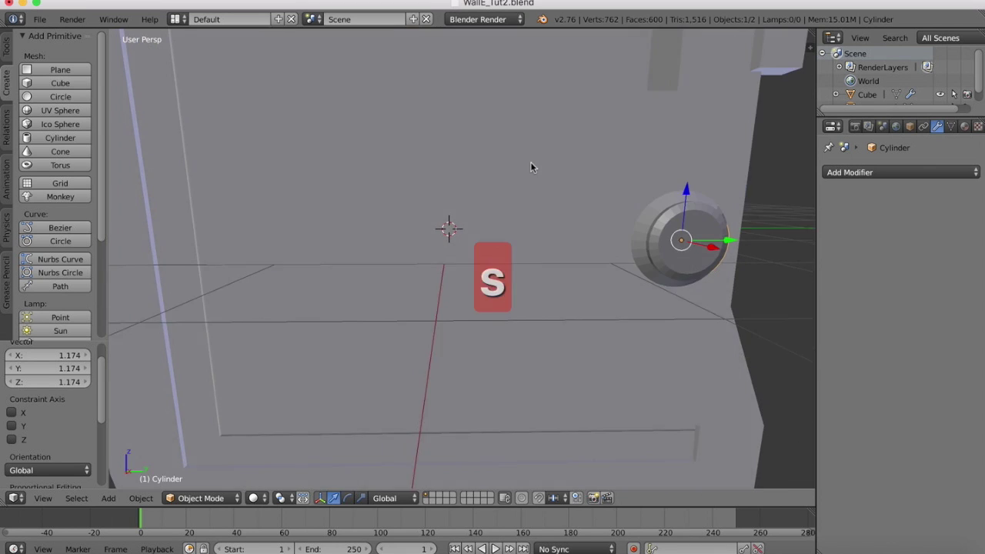
{"action": "scroll", "coordinate": [530, 166], "scroll_direction": "right", "scroll_amount": 6}
{"action": "scroll", "coordinate": [530, 163], "scroll_direction": "right", "scroll_amount": 6}
{"action": "scroll", "coordinate": [530, 162], "scroll_direction": "up", "scroll_amount": 3}
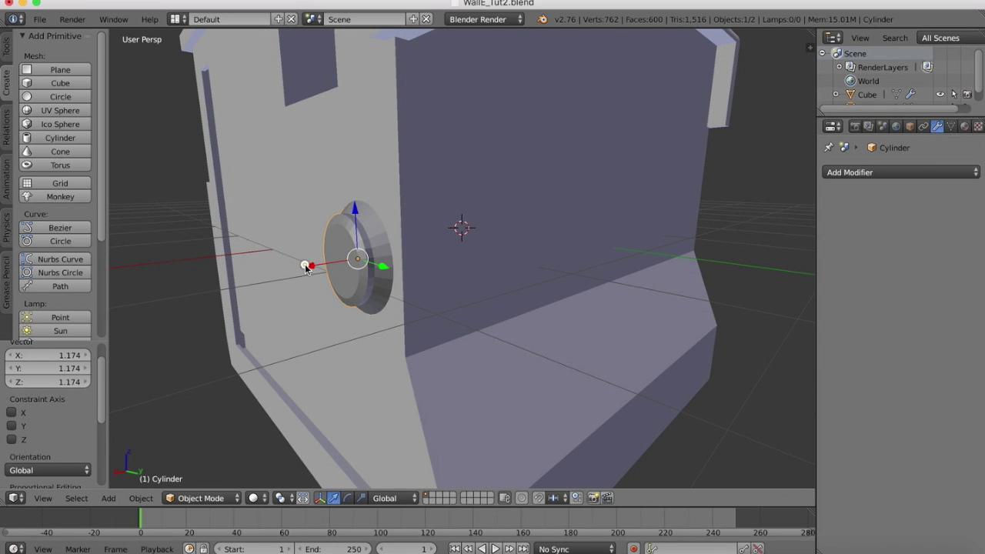
{"action": "left_click_drag", "start_coordinate": [305, 266], "coordinate": [306, 268]}
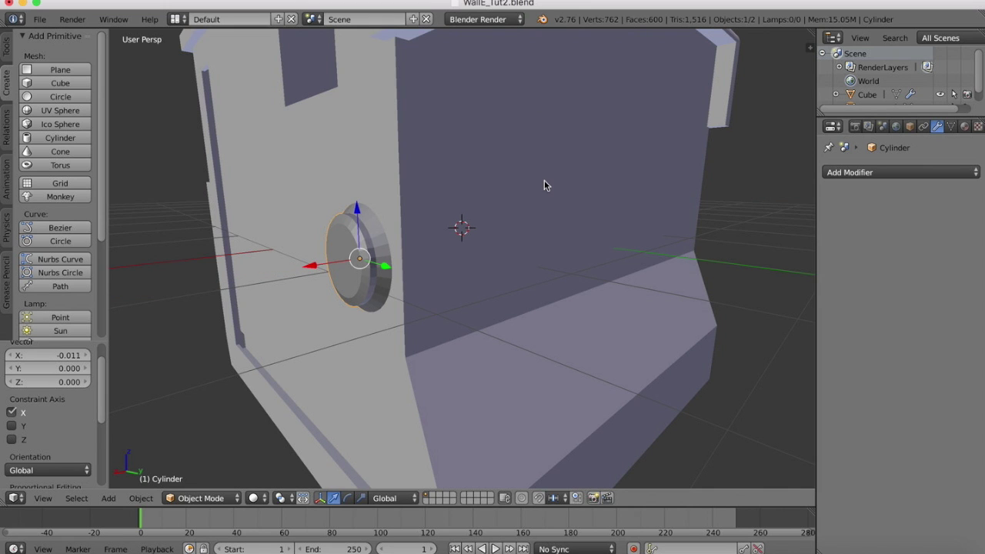
Step: Join the round button into the body object so the body's Mirror modifier repeats it on the opposite side
{"action": "scroll", "coordinate": [399, 203], "scroll_direction": "down", "scroll_amount": 6}
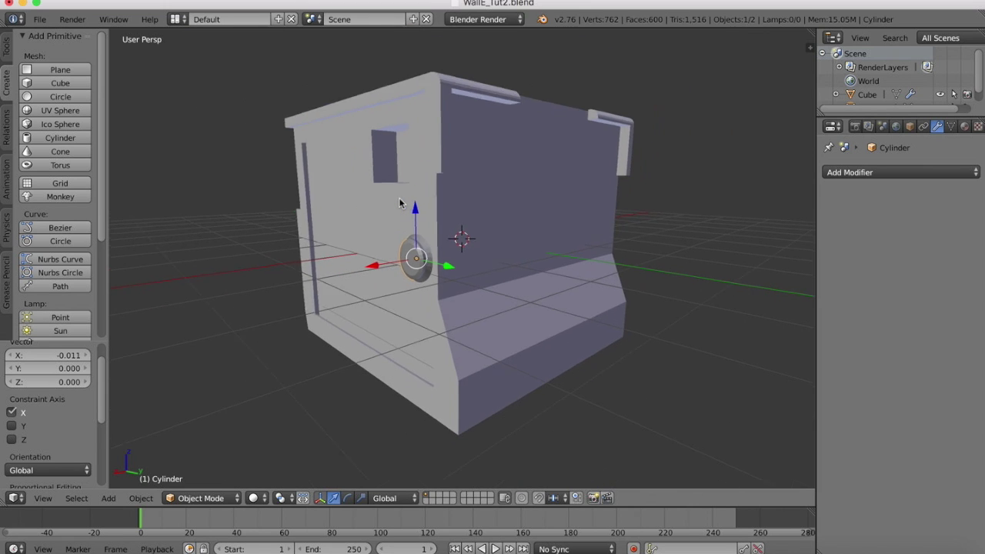
{"action": "scroll", "coordinate": [399, 203], "scroll_direction": "right", "scroll_amount": 10}
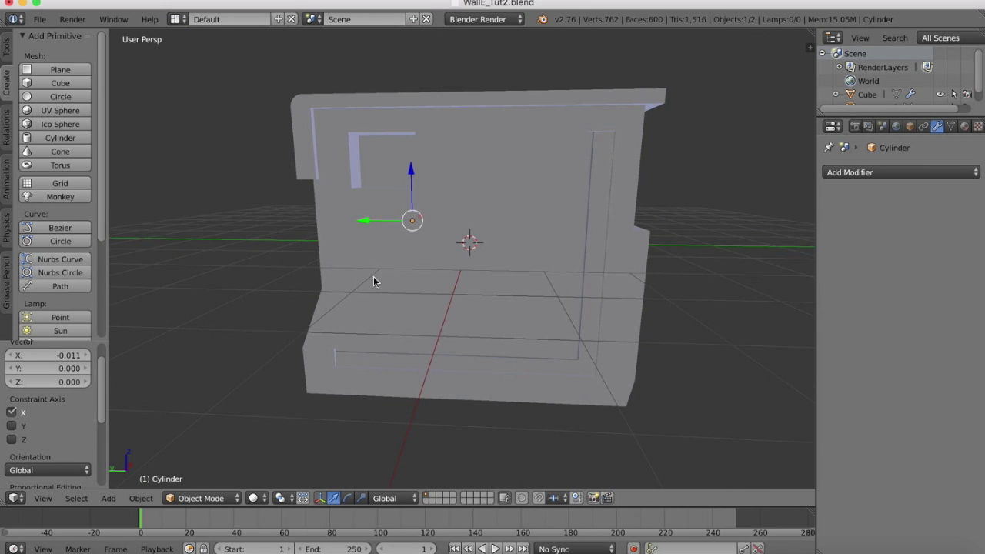
{"action": "scroll", "coordinate": [391, 181], "scroll_direction": "left", "scroll_amount": 10}
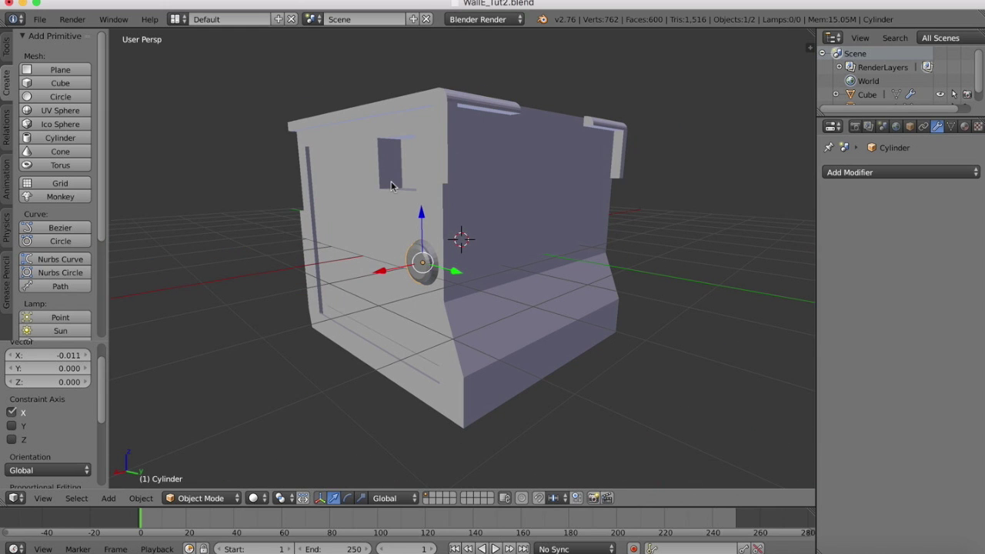
{"action": "right_click", "coordinate": [353, 224], "text": "shift"}
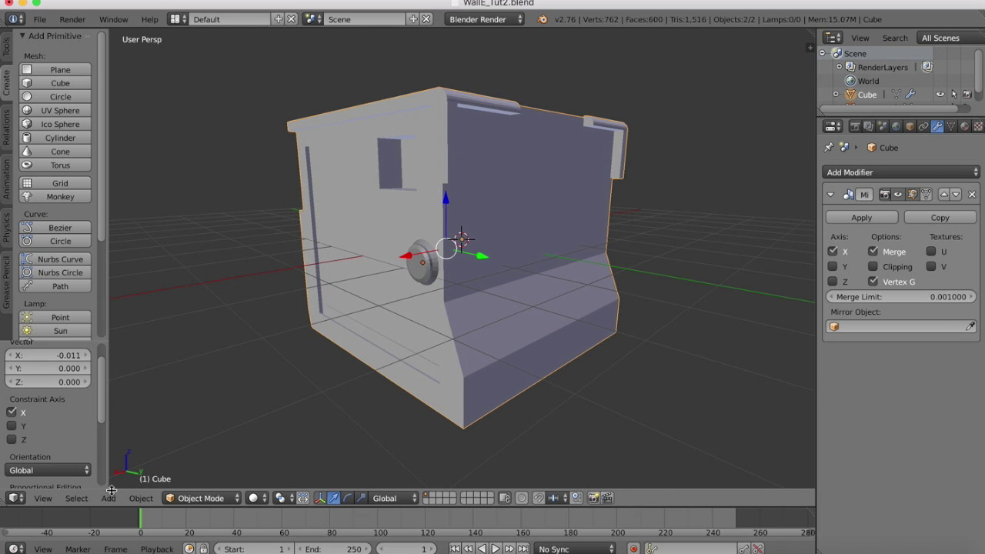
{"action": "left_click", "coordinate": [140, 499]}
{"action": "left_click", "coordinate": [154, 125]}
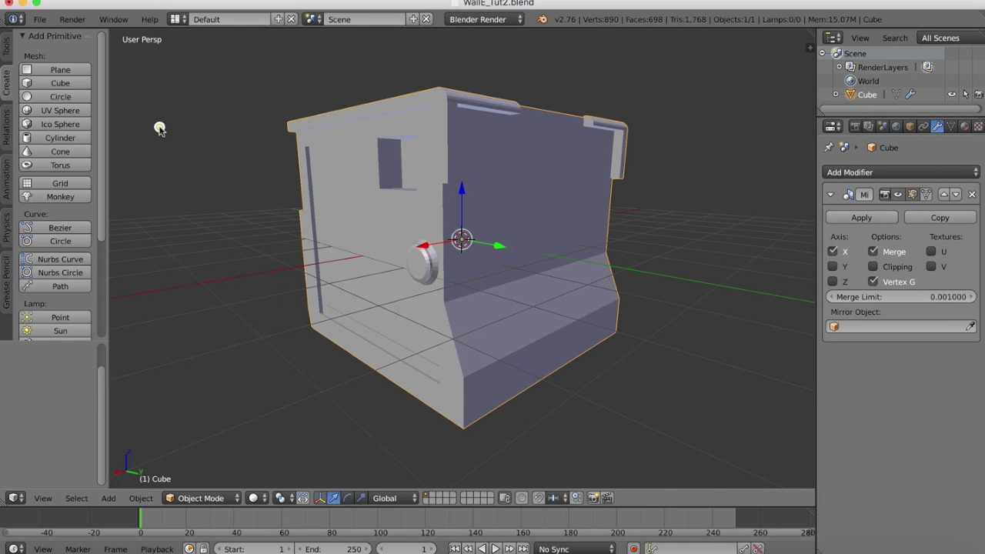
{"action": "scroll", "coordinate": [465, 177], "scroll_direction": "left", "scroll_amount": 3}
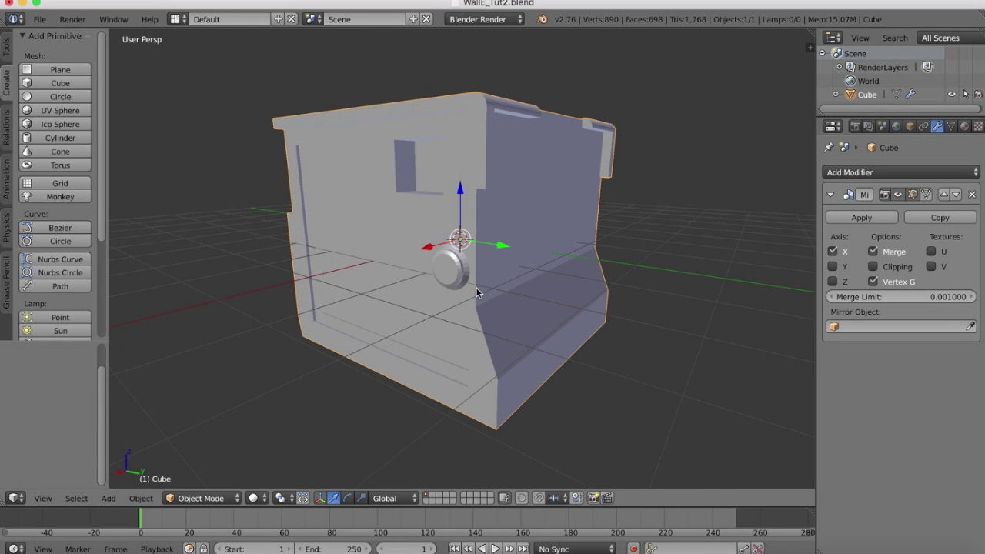
{"action": "scroll", "coordinate": [475, 291], "scroll_direction": "left", "scroll_amount": 15}
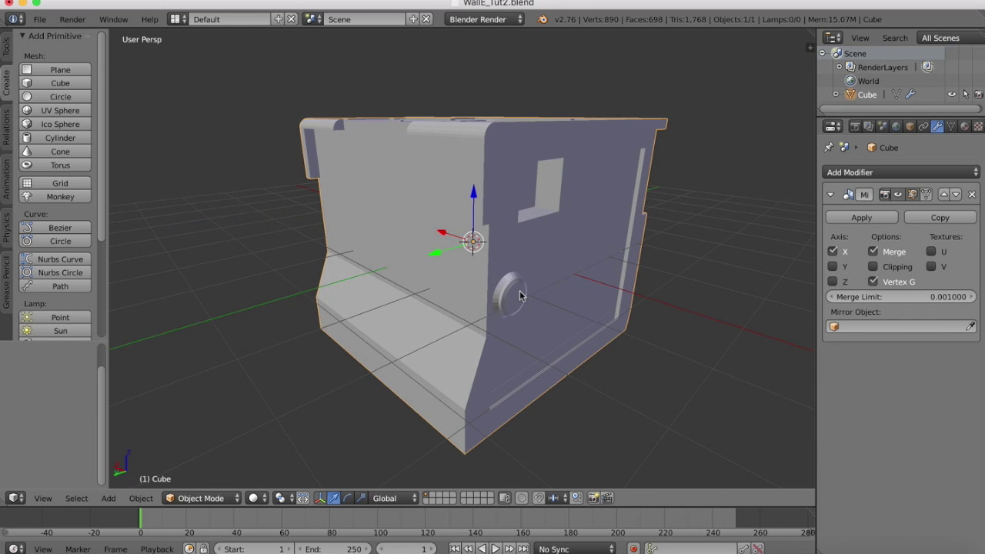
{"action": "scroll", "coordinate": [520, 295], "scroll_direction": "right", "scroll_amount": 10}
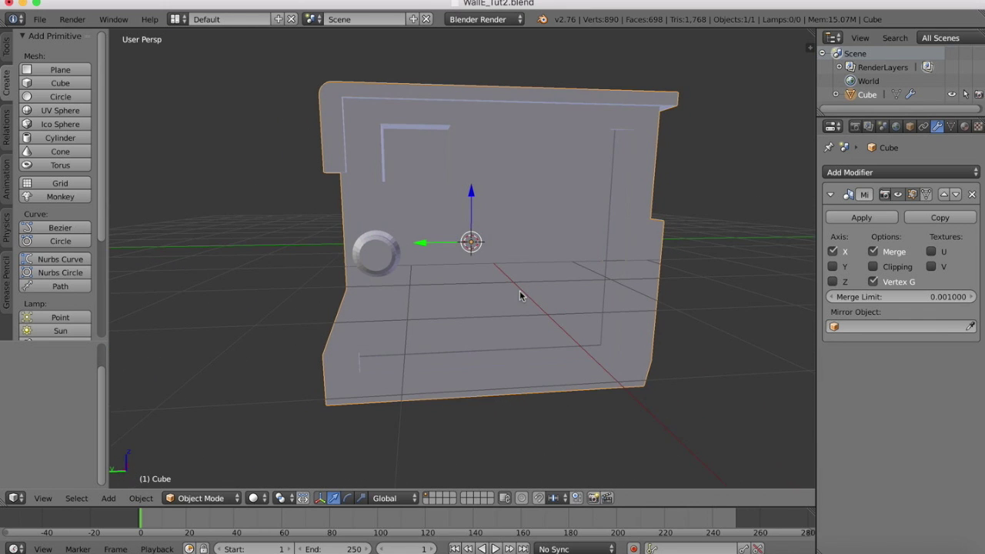
{"action": "scroll", "coordinate": [519, 296], "scroll_direction": "right", "scroll_amount": 12}
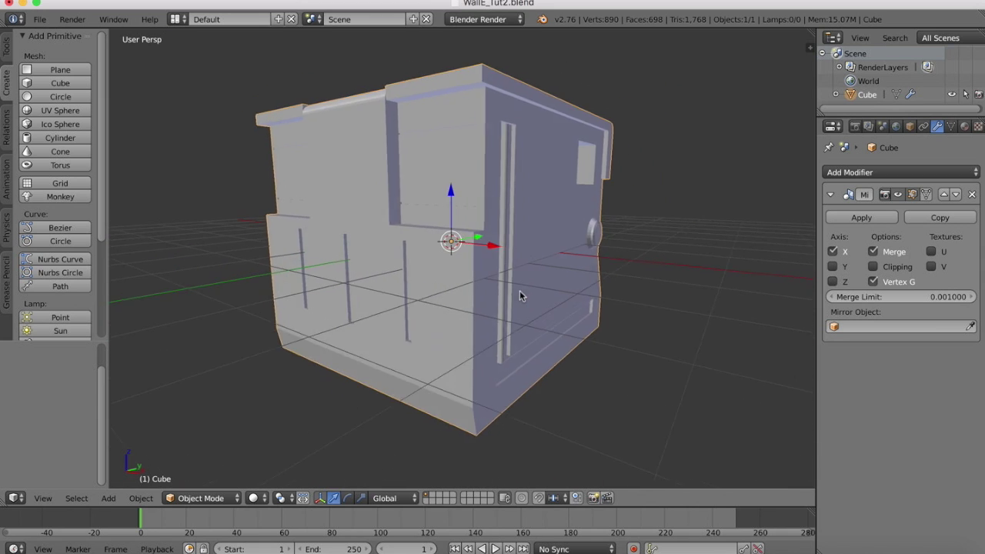
{"action": "scroll", "coordinate": [519, 296], "scroll_direction": "right", "scroll_amount": 6}
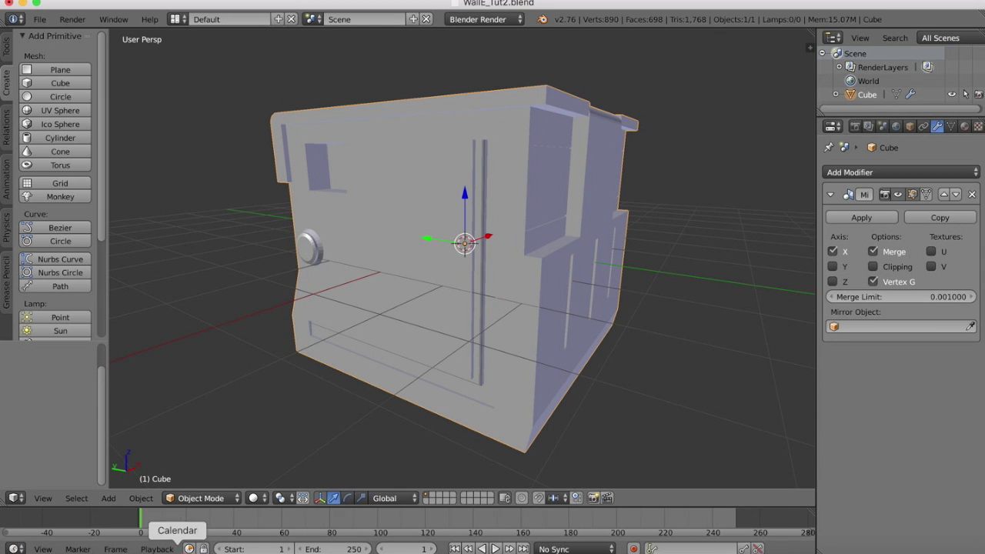
Step: Open the body in Edit Mode and examine the geometry of its sides, corners and round button from several angles
{"action": "left_click", "coordinate": [204, 497]}
{"action": "left_click", "coordinate": [205, 467]}
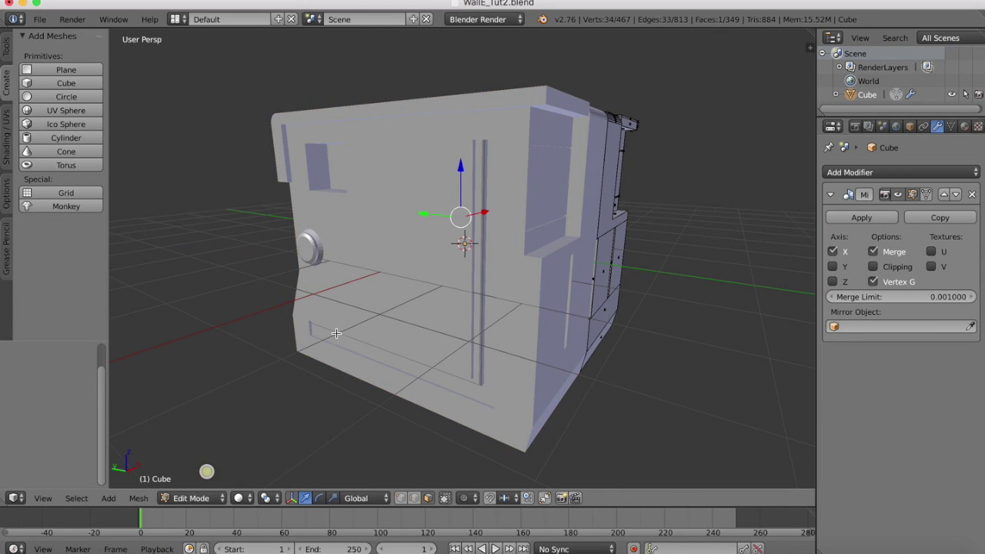
{"action": "scroll", "coordinate": [617, 203], "scroll_direction": "right", "scroll_amount": 12}
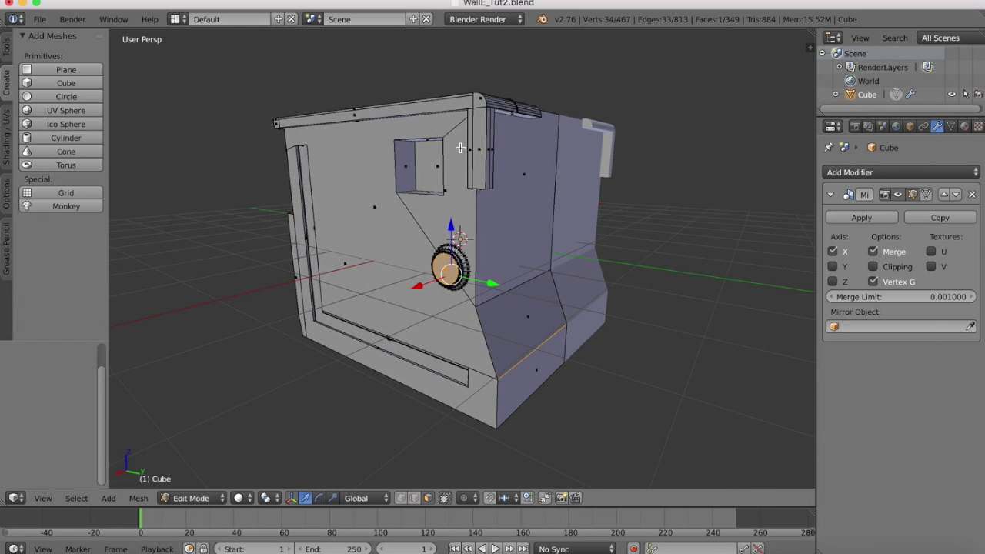
{"action": "scroll", "coordinate": [522, 238], "scroll_direction": "left", "scroll_amount": 15}
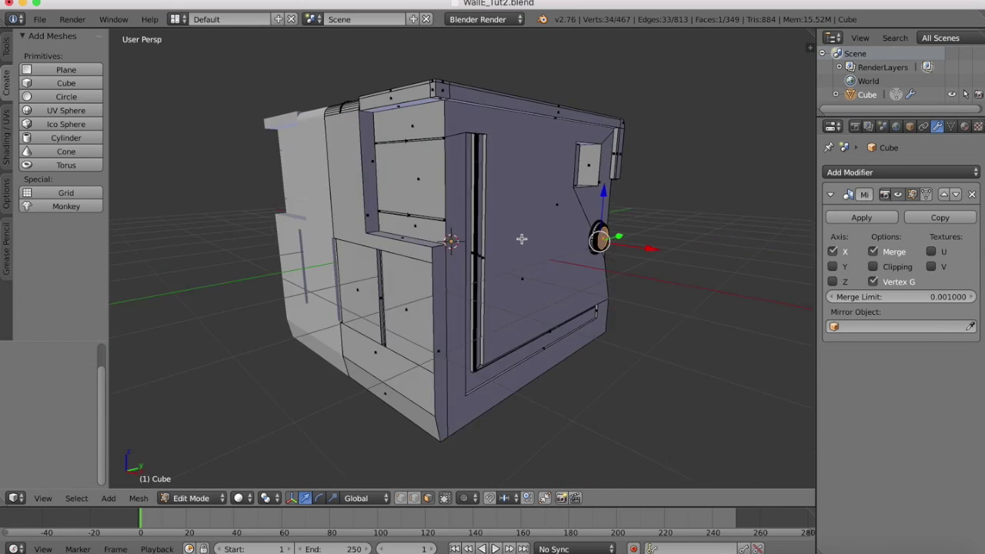
{"action": "scroll", "coordinate": [521, 239], "scroll_direction": "right", "scroll_amount": 10}
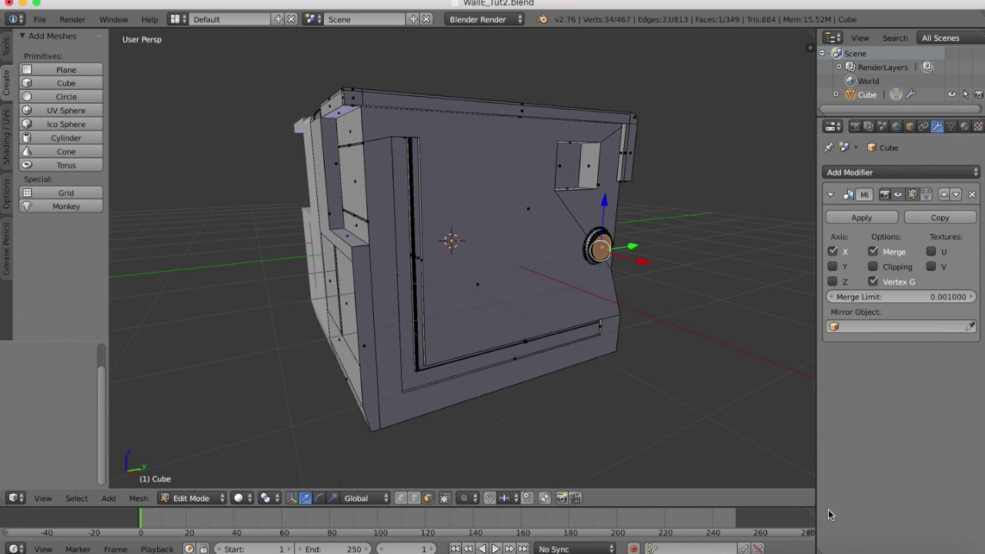
Step: Switch to the walle basic.jpg reference image and examine the body's side, lower edge and corner guards in its different views
{"action": "left_click", "coordinate": [824, 547]}
{"action": "scroll", "coordinate": [486, 199], "scroll_direction": "down", "scroll_amount": 5}
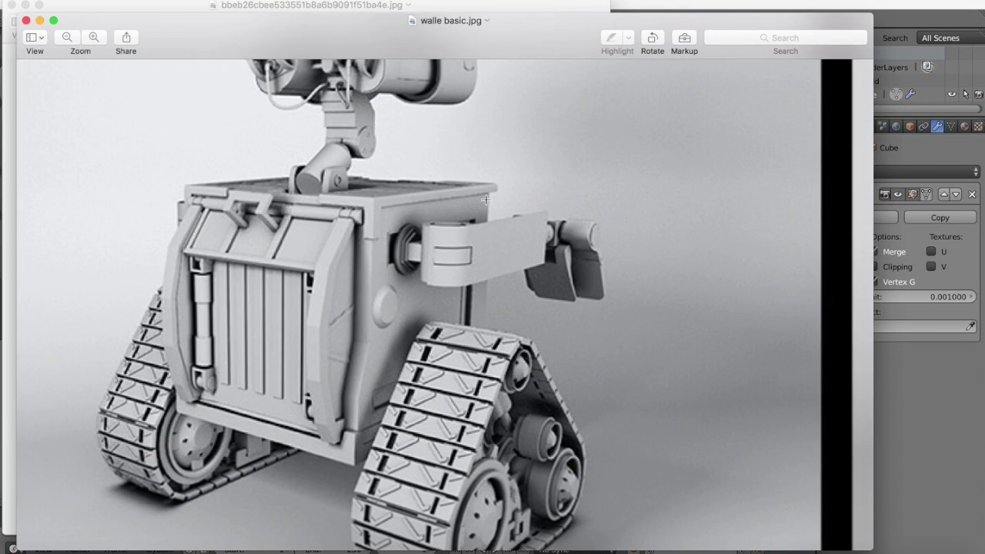
{"action": "scroll", "coordinate": [485, 199], "scroll_direction": "up", "scroll_amount": 10}
{"action": "scroll", "coordinate": [486, 200], "scroll_direction": "up", "scroll_amount": 3}
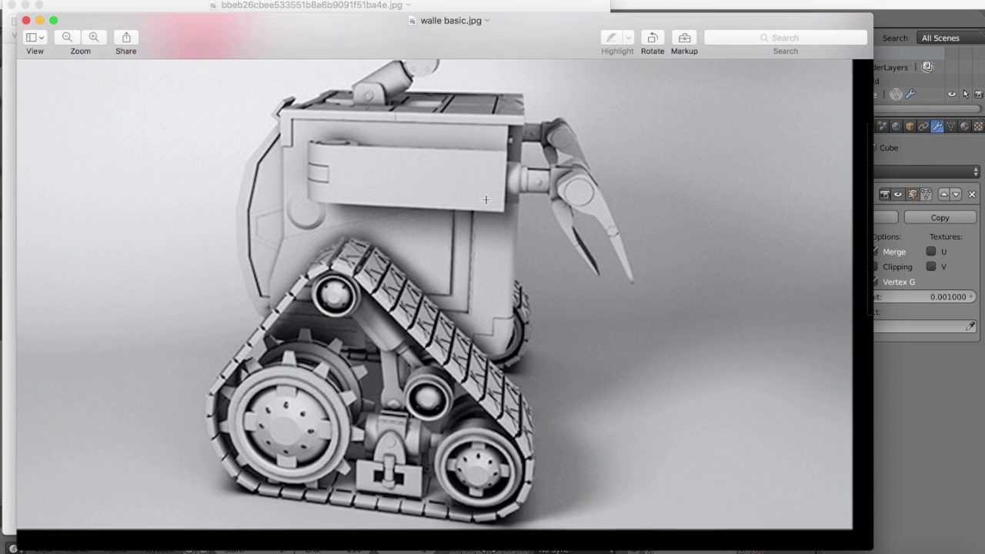
{"action": "scroll", "coordinate": [486, 199], "scroll_direction": "up", "scroll_amount": 2}
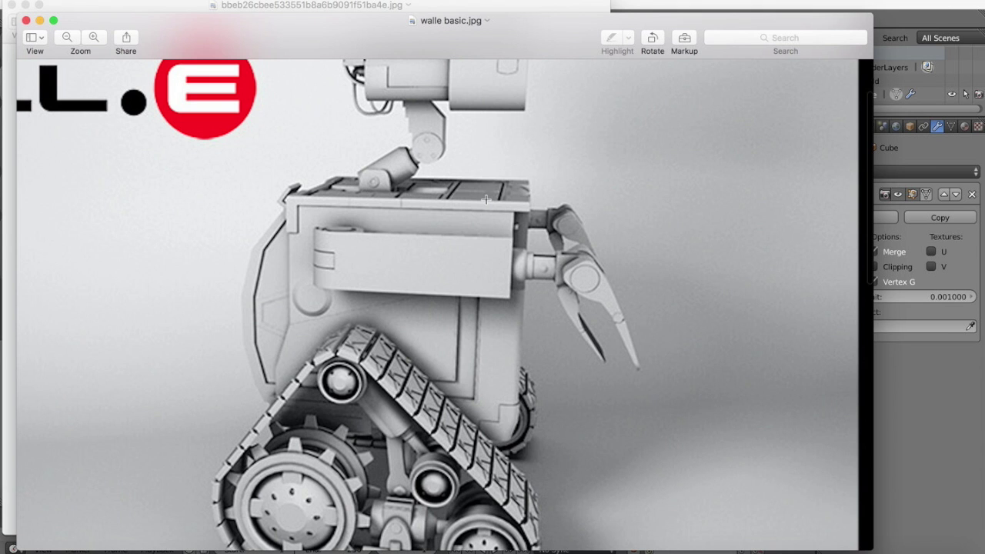
{"action": "scroll", "coordinate": [553, 252], "scroll_direction": "right", "scroll_amount": 10}
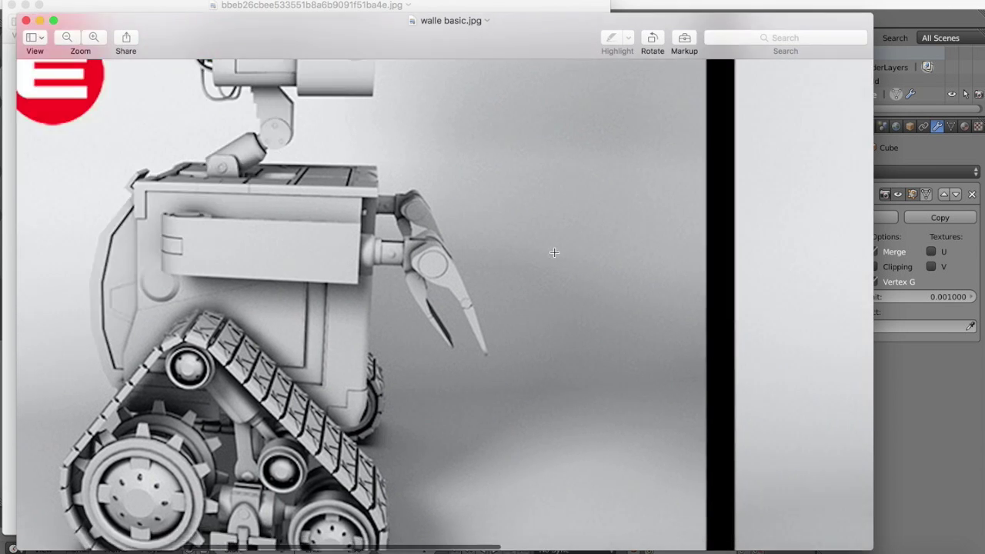
{"action": "scroll", "coordinate": [554, 252], "scroll_direction": "right", "scroll_amount": 2}
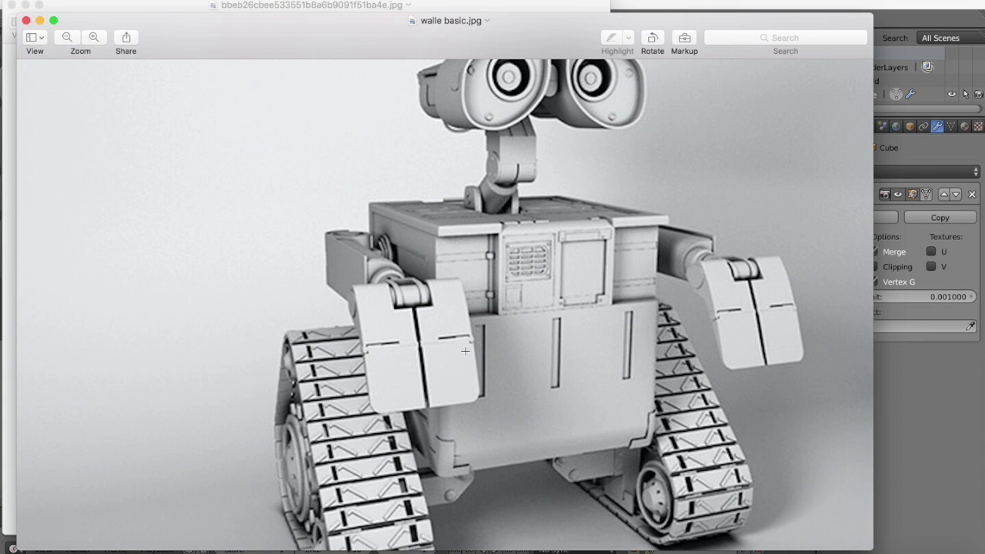
{"action": "scroll", "coordinate": [473, 328], "scroll_direction": "down", "scroll_amount": 2}
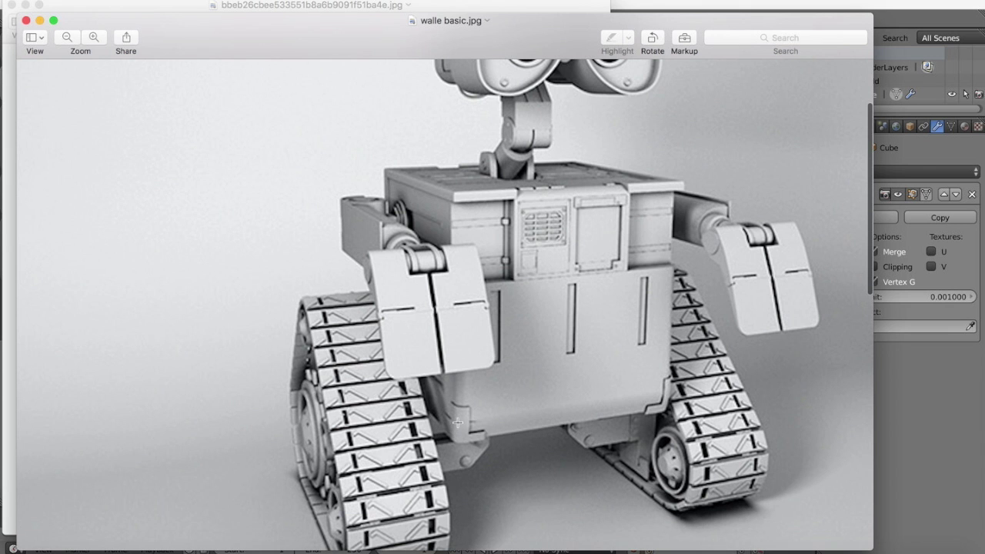
{"action": "scroll", "coordinate": [538, 232], "scroll_direction": "down", "scroll_amount": 15}
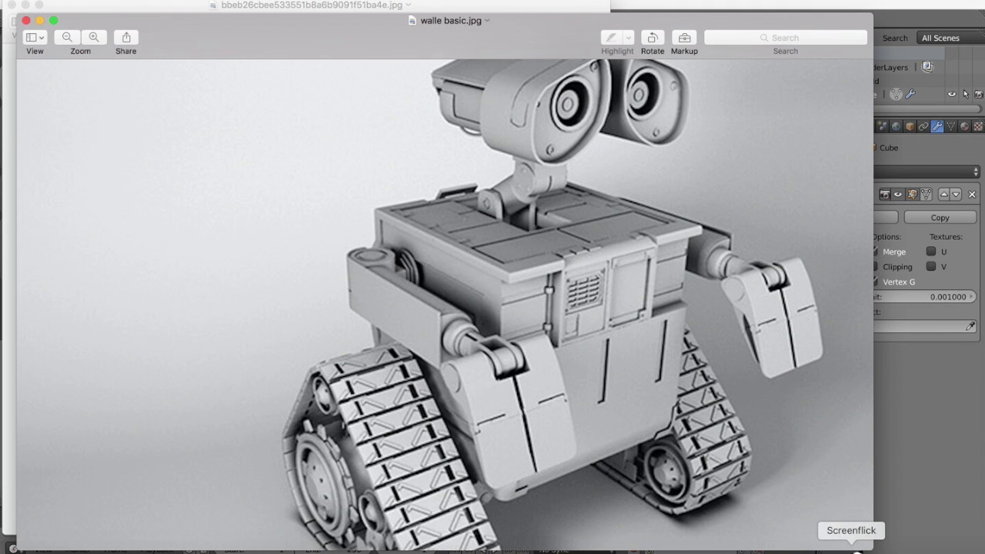
{"action": "scroll", "coordinate": [660, 314], "scroll_direction": "down", "scroll_amount": 5}
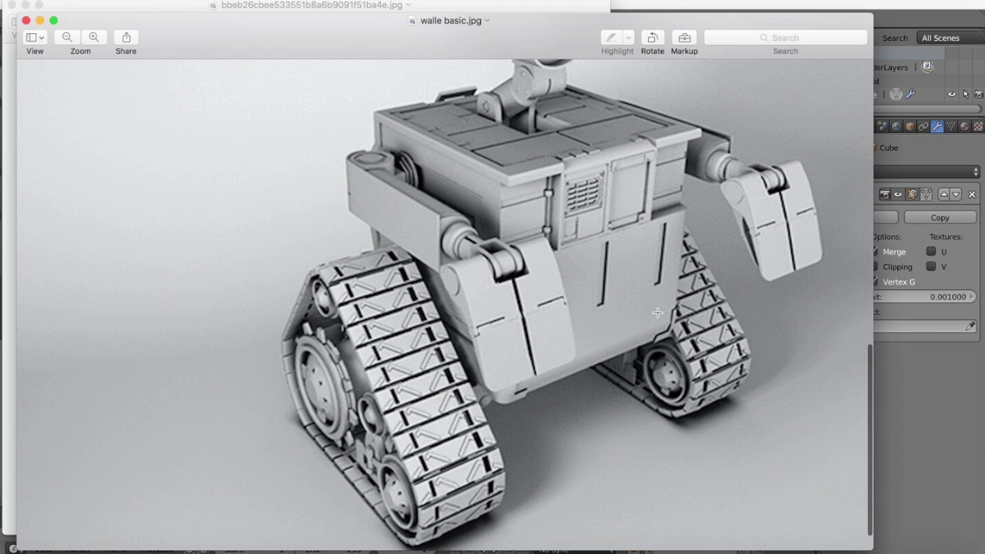
{"action": "scroll", "coordinate": [651, 304], "scroll_direction": "up", "scroll_amount": 2}
{"action": "scroll", "coordinate": [651, 304], "scroll_direction": "down", "scroll_amount": 1}
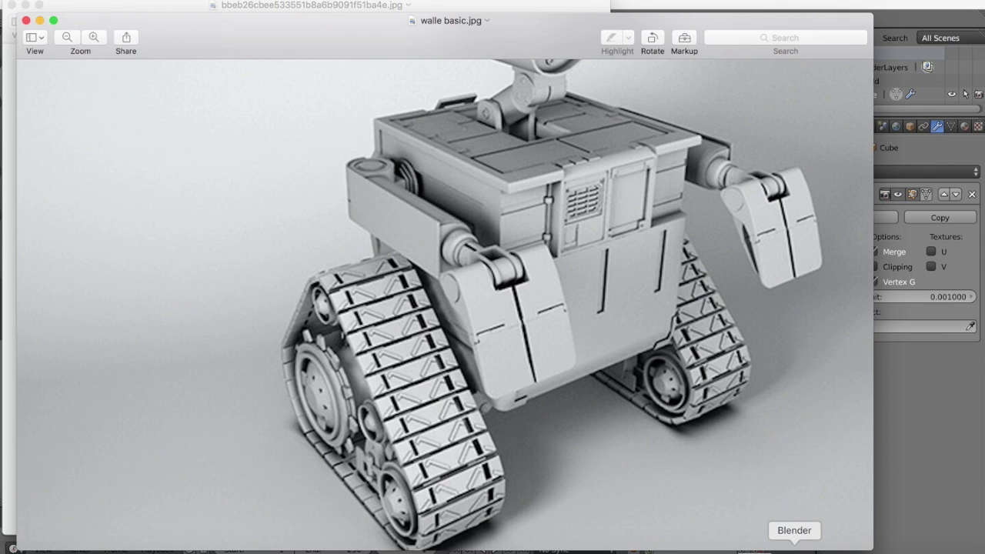
Step: Switch back to Blender, add a new cube in Object Mode and scale it to 0.221
{"action": "left_click", "coordinate": [795, 551]}
{"action": "scroll", "coordinate": [390, 236], "scroll_direction": "right", "scroll_amount": 10}
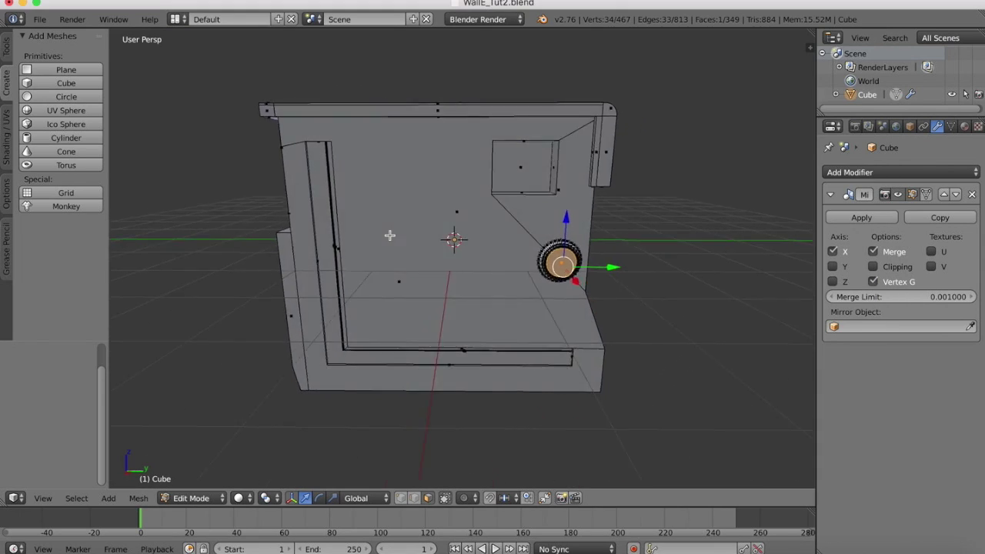
{"action": "scroll", "coordinate": [389, 236], "scroll_direction": "right", "scroll_amount": 10}
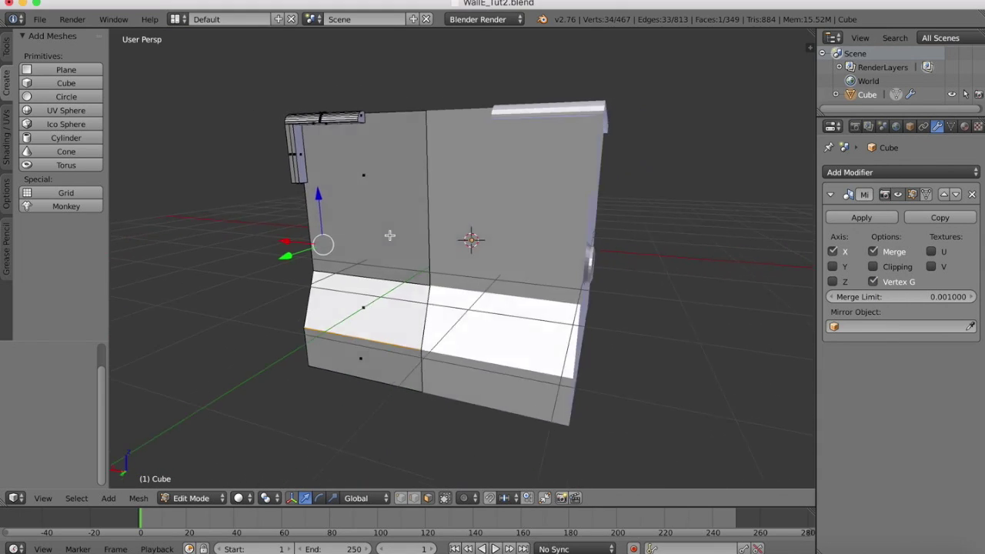
{"action": "scroll", "coordinate": [389, 235], "scroll_direction": "left", "scroll_amount": 10}
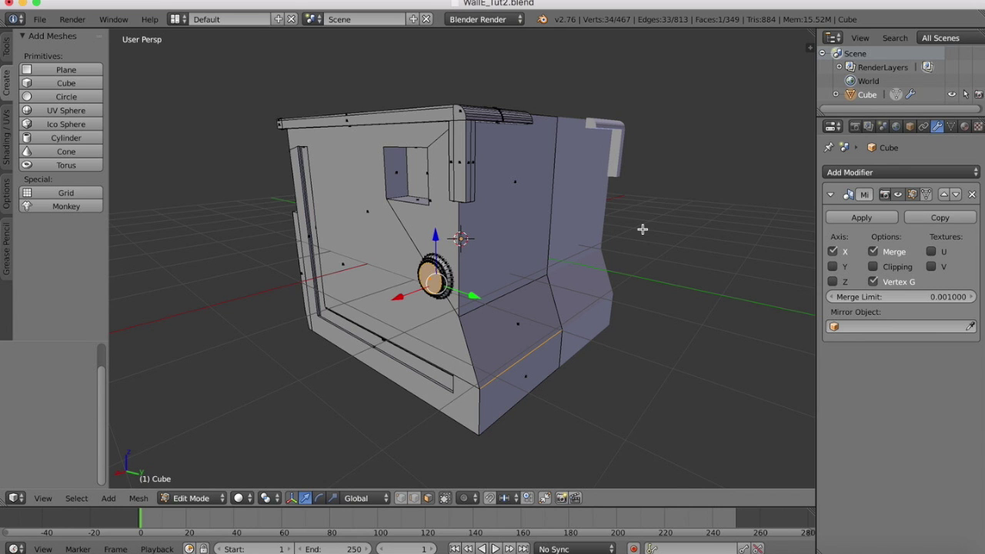
{"action": "left_click", "coordinate": [593, 3]}
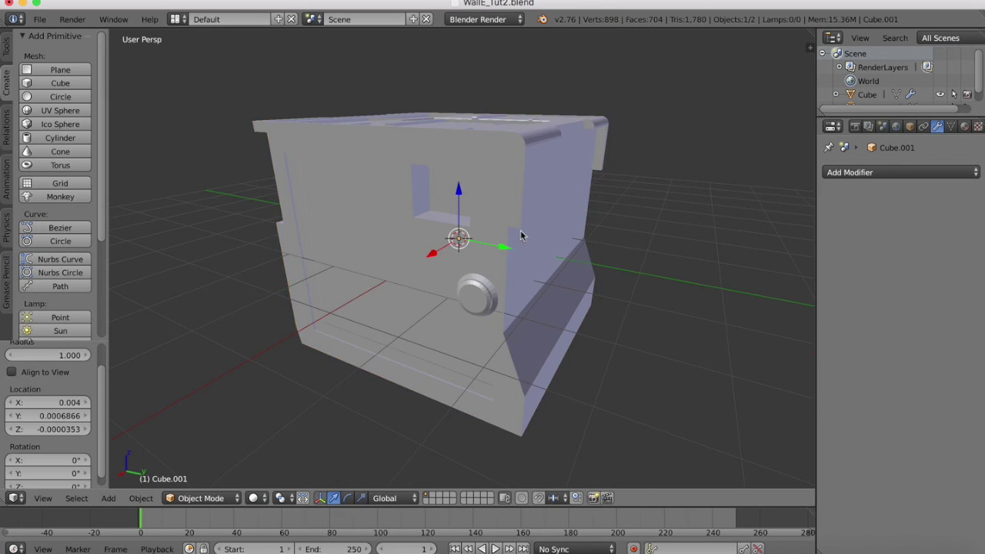
{"action": "key", "text": "s"}
Step: Move the small cube along the X, Y and Z axes onto the body's lower front corner on the +X side
{"action": "key", "text": "g"}
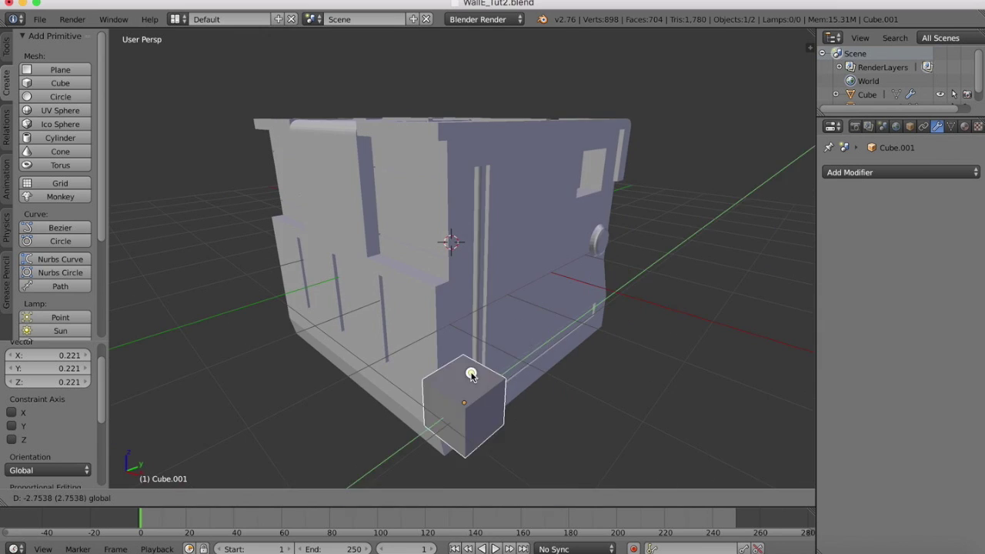
{"action": "left_click_drag", "start_coordinate": [471, 375], "coordinate": [461, 382]}
{"action": "middle_click_drag", "start_coordinate": [462, 381], "coordinate": [224, 331]}
{"action": "left_click_drag", "start_coordinate": [255, 319], "coordinate": [350, 319]}
{"action": "middle_click_drag", "start_coordinate": [350, 319], "coordinate": [598, 347]}
{"action": "left_click_drag", "start_coordinate": [598, 347], "coordinate": [517, 332]}
{"action": "middle_click_drag", "start_coordinate": [517, 332], "coordinate": [530, 308]}
{"action": "left_click_drag", "start_coordinate": [531, 290], "coordinate": [533, 375]}
{"action": "middle_click_drag", "start_coordinate": [533, 375], "coordinate": [365, 346]}
{"action": "left_click_drag", "start_coordinate": [364, 311], "coordinate": [365, 336]}
{"action": "middle_click_drag", "start_coordinate": [382, 404], "coordinate": [616, 377]}
{"action": "left_click_drag", "start_coordinate": [656, 362], "coordinate": [641, 362]}
{"action": "middle_click_drag", "start_coordinate": [641, 362], "coordinate": [454, 369]}
{"action": "middle_click_drag", "start_coordinate": [392, 358], "coordinate": [563, 270]}
Step: In Edit Mode and front orthographic view, knife an L-shaped profile into the small cube's front face
{"action": "key", "text": "Tab"}
{"action": "left_click", "coordinate": [43, 549]}
{"action": "key", "text": "KP_1"}
{"action": "key", "text": "KP_5"}
{"action": "middle_click_drag", "start_coordinate": [608, 361], "coordinate": [506, 323], "text": "shift"}
{"action": "scroll", "coordinate": [527, 346], "scroll_direction": "up", "scroll_amount": 3}
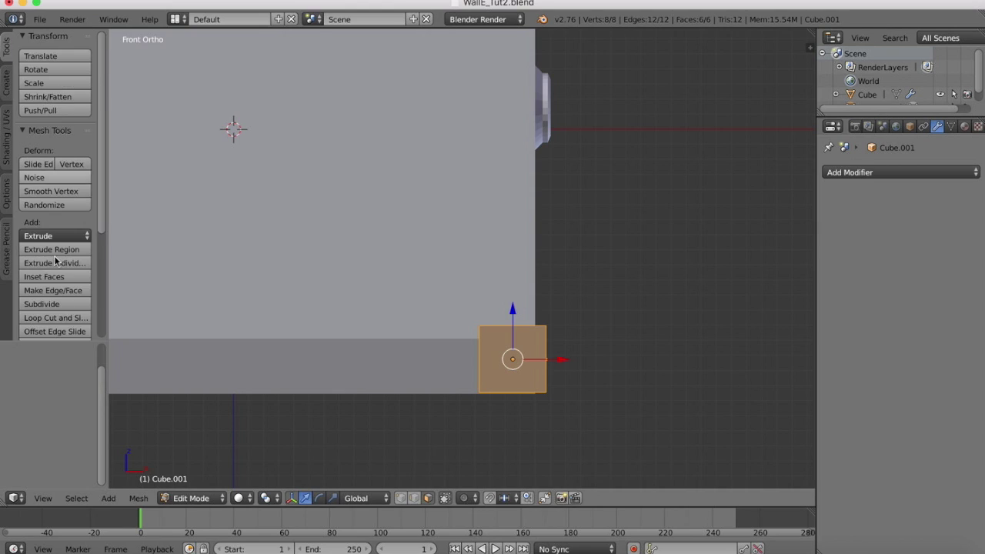
{"action": "scroll", "coordinate": [73, 264], "scroll_direction": "down", "scroll_amount": 3}
{"action": "key", "text": "k"}
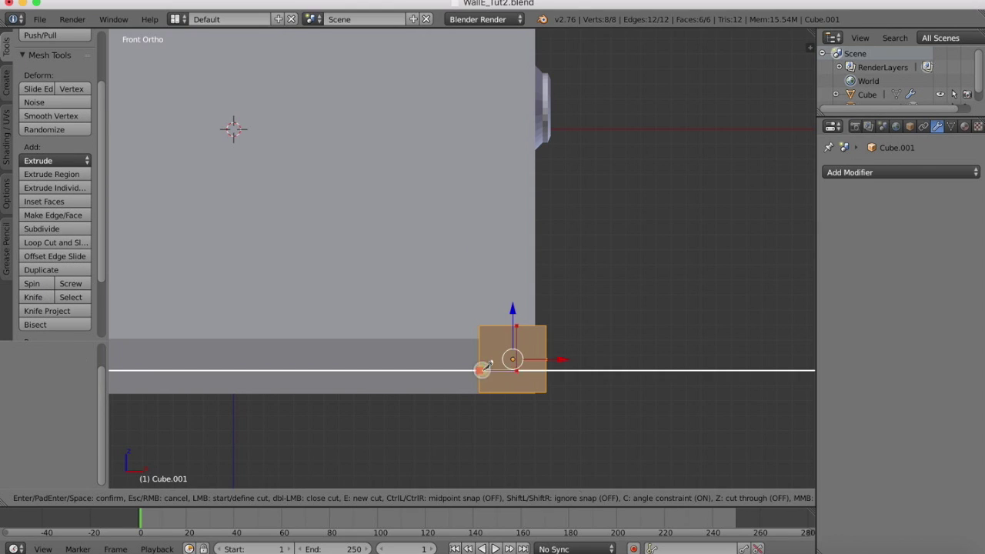
{"action": "key", "text": "Return"}
Step: Delete the upper inner rectangle of the cube's front face, leaving the L shape
{"action": "right_click", "coordinate": [503, 354]}
{"action": "key", "text": "x"}
{"action": "left_click", "coordinate": [507, 355]}
{"action": "middle_click_drag", "start_coordinate": [531, 323], "coordinate": [566, 285]}
Step: Return to Object Mode, hide the body and reopen the small corner cube in Edit Mode
{"action": "key", "text": "Tab"}
{"action": "left_click_drag", "start_coordinate": [611, 345], "coordinate": [683, 316]}
{"action": "right_click", "coordinate": [539, 323]}
{"action": "key", "text": "h"}
{"action": "left_click", "coordinate": [186, 499]}
{"action": "right_click", "coordinate": [658, 331]}
{"action": "left_click", "coordinate": [189, 498]}
{"action": "left_click", "coordinate": [191, 468]}
Step: In top orthographic view, knife a straight cut across the cube's top face, in line with the L's vertical arm
{"action": "left_click", "coordinate": [43, 498]}
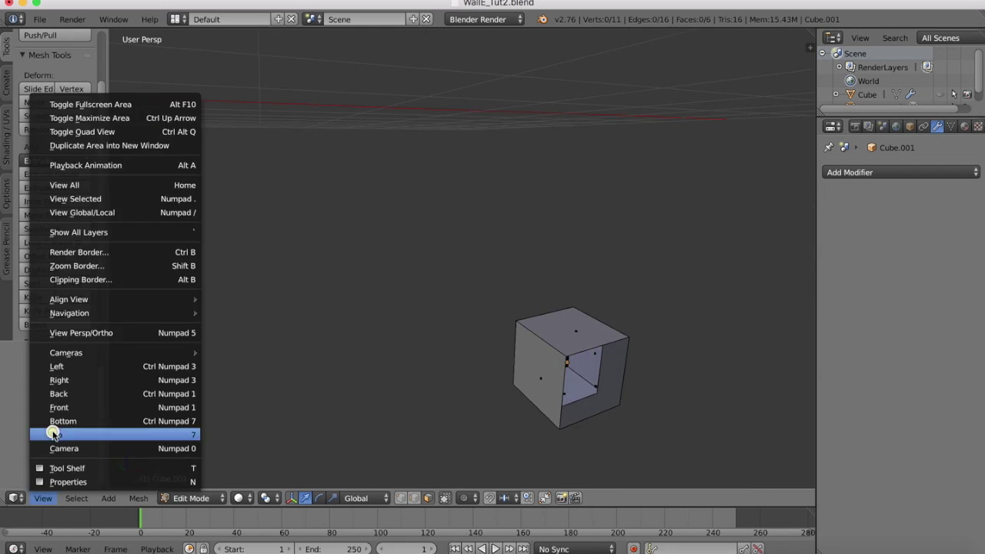
{"action": "left_click", "coordinate": [53, 434]}
{"action": "left_click", "coordinate": [48, 499]}
{"action": "left_click", "coordinate": [80, 333]}
{"action": "left_click", "coordinate": [34, 297]}
{"action": "left_click", "coordinate": [495, 378]}
{"action": "left_click", "coordinate": [496, 305]}
{"action": "key", "text": "Return"}
Step: Delete the inner strip of the cube's top face together with its edges
{"action": "left_click", "coordinate": [429, 499]}
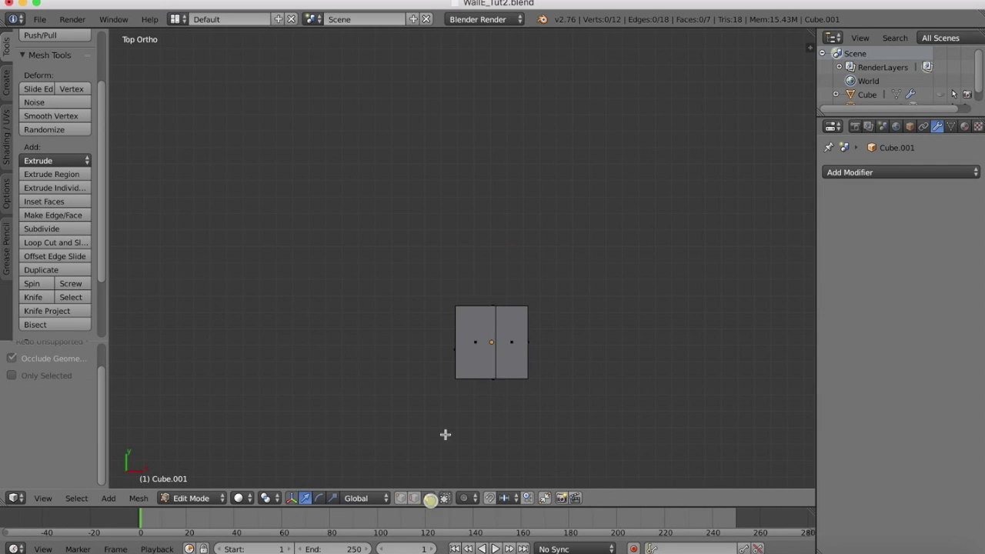
{"action": "right_click", "coordinate": [486, 337]}
{"action": "key", "text": "x"}
{"action": "left_click", "coordinate": [486, 319]}
Step: Rebuild the cube's top strip and its open inner side wall from their edges with Make Edge/Face
{"action": "middle_click_drag", "start_coordinate": [578, 320], "coordinate": [586, 321]}
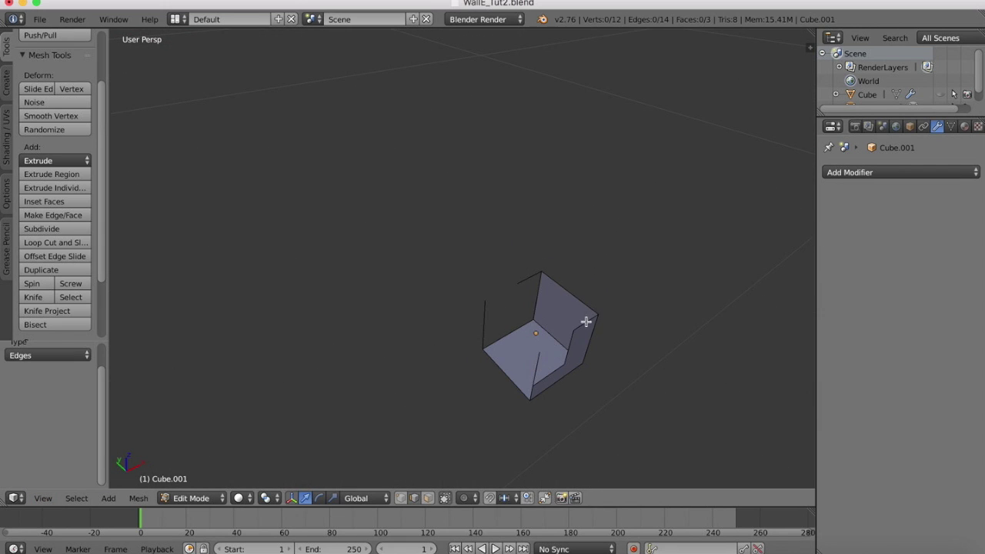
{"action": "left_click", "coordinate": [54, 216]}
{"action": "right_click", "coordinate": [532, 389]}
{"action": "right_click", "coordinate": [508, 373], "text": "shift"}
{"action": "right_click", "coordinate": [485, 324], "text": "shift"}
{"action": "left_click", "coordinate": [53, 215]}
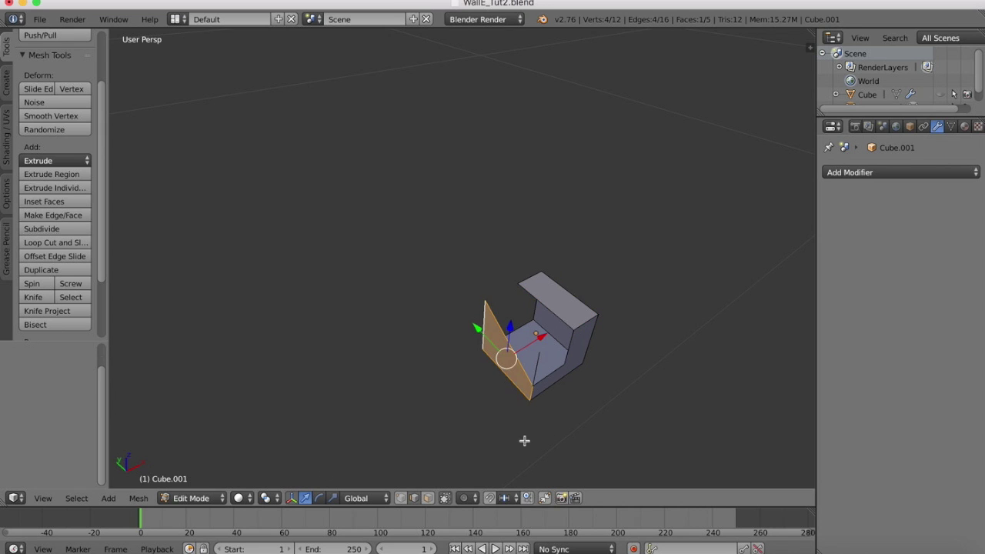
Step: From the left view, cut the inner side wall level with the front's low arm and delete the part above
{"action": "left_click", "coordinate": [44, 499]}
{"action": "left_click", "coordinate": [50, 365]}
{"action": "key", "text": "c"}
{"action": "right_click", "coordinate": [521, 310]}
{"action": "key", "text": "x"}
{"action": "left_click", "coordinate": [507, 330]}
{"action": "middle_click_drag", "start_coordinate": [502, 331], "coordinate": [439, 312]}
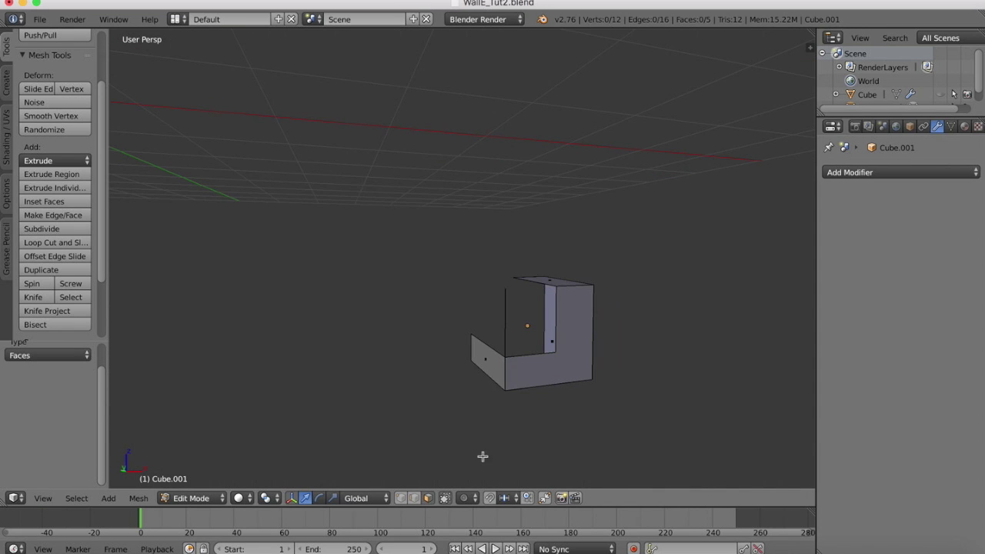
Step: Delete the leftover vertical edge at the open corner of the piece
{"action": "left_click", "coordinate": [414, 498]}
{"action": "right_click", "coordinate": [506, 316]}
{"action": "key", "text": "x"}
{"action": "left_click", "coordinate": [451, 300]}
Step: In right orthographic view, knife an L-shaped profile into the outer side face and delete its upper back square
{"action": "key", "text": "KP_3"}
{"action": "key", "text": "k"}
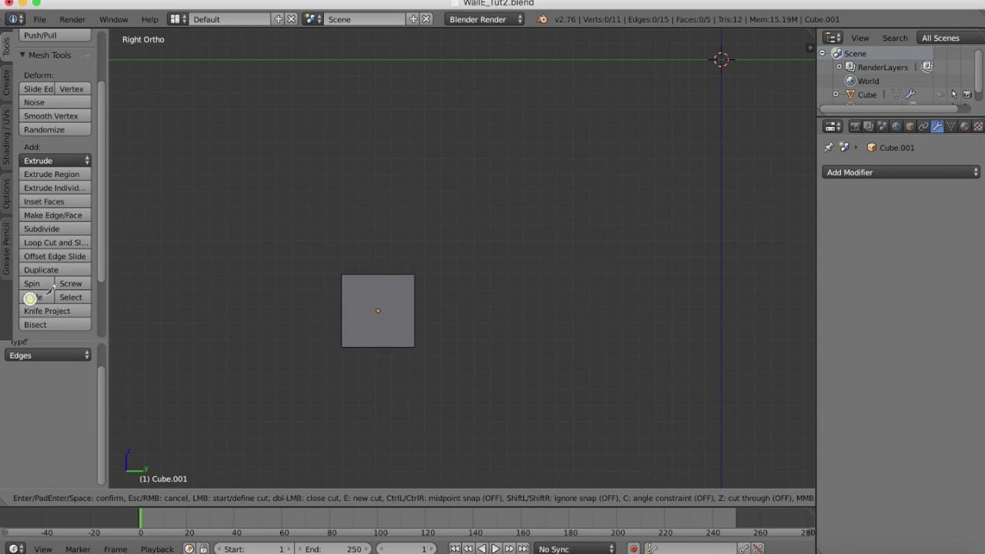
{"action": "left_click", "coordinate": [375, 274]}
{"action": "key", "text": "c"}
{"action": "left_click", "coordinate": [375, 313]}
{"action": "left_click", "coordinate": [414, 313]}
{"action": "key", "text": "Return"}
{"action": "key", "text": "x"}
Step: In top view, knife the top strip across its middle and delete the back half
{"action": "left_click", "coordinate": [47, 499]}
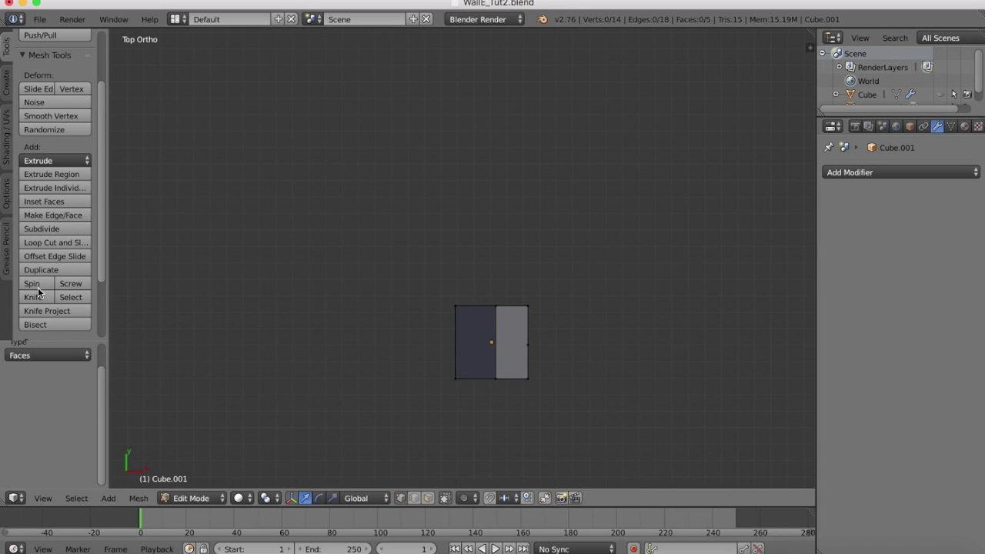
{"action": "left_click", "coordinate": [34, 297]}
{"action": "left_click", "coordinate": [528, 345]}
{"action": "key", "text": "c"}
{"action": "left_click", "coordinate": [497, 345]}
{"action": "key", "text": "Return"}
{"action": "middle_click_drag", "start_coordinate": [497, 345], "coordinate": [431, 308]}
{"action": "right_click", "coordinate": [418, 315]}
{"action": "key", "text": "x"}
{"action": "left_click", "coordinate": [419, 315]}
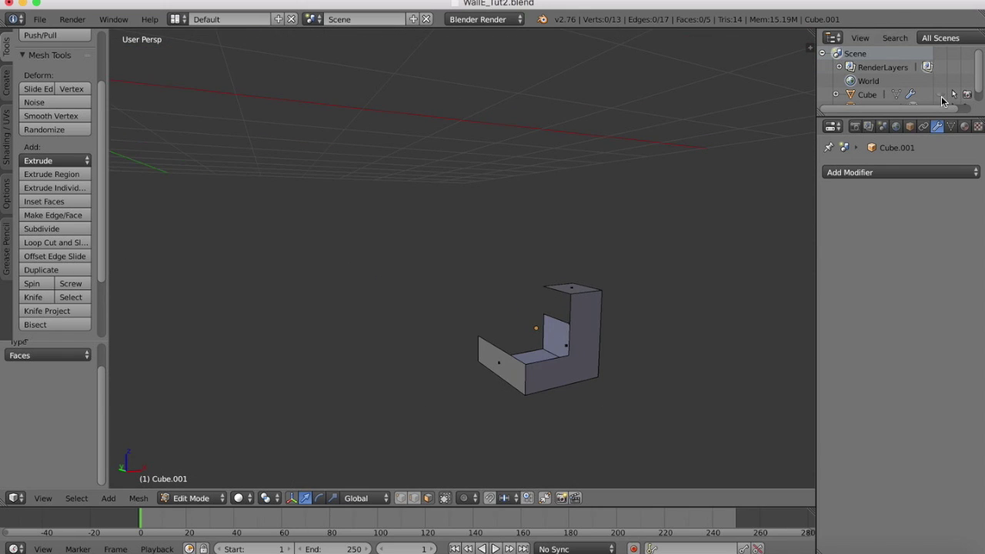
Step: Show the body again and, in Object Mode, move the corner piece along X by -1.505 and back by about 0.928
{"action": "left_click", "coordinate": [939, 94]}
{"action": "left_click", "coordinate": [183, 478]}
{"action": "left_click_drag", "start_coordinate": [544, 295], "coordinate": [377, 313]}
{"action": "middle_click_drag", "start_coordinate": [350, 242], "coordinate": [368, 265]}
{"action": "left_click_drag", "start_coordinate": [396, 338], "coordinate": [499, 307]}
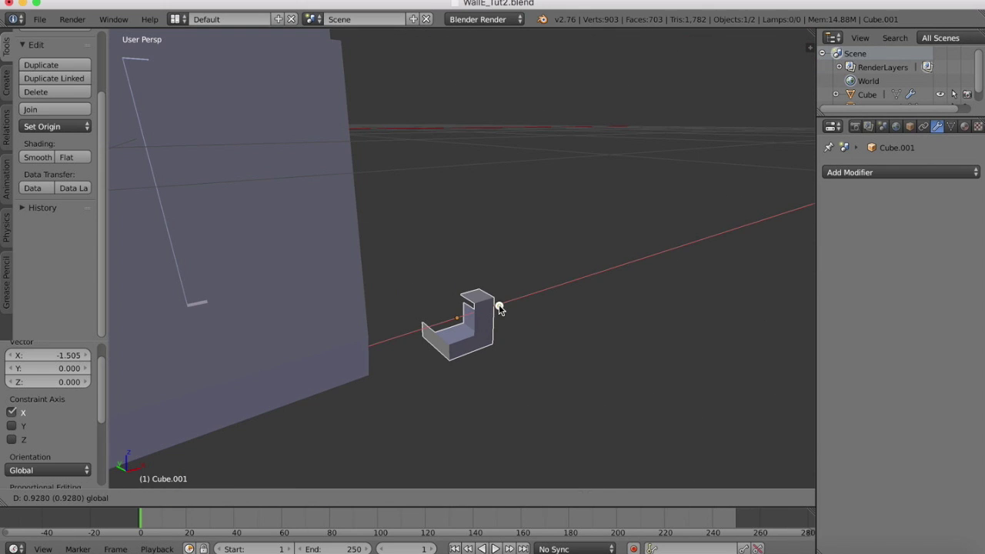
{"action": "left_click", "coordinate": [499, 308]}
Step: Isolate the corner piece and, in left view in Edit Mode, knife its low side wall vertically through the middle
{"action": "key", "text": "shift+h"}
{"action": "left_click", "coordinate": [39, 498]}
{"action": "left_click", "coordinate": [62, 365]}
{"action": "left_click", "coordinate": [208, 498]}
{"action": "left_click", "coordinate": [193, 467]}
{"action": "key", "text": "k"}
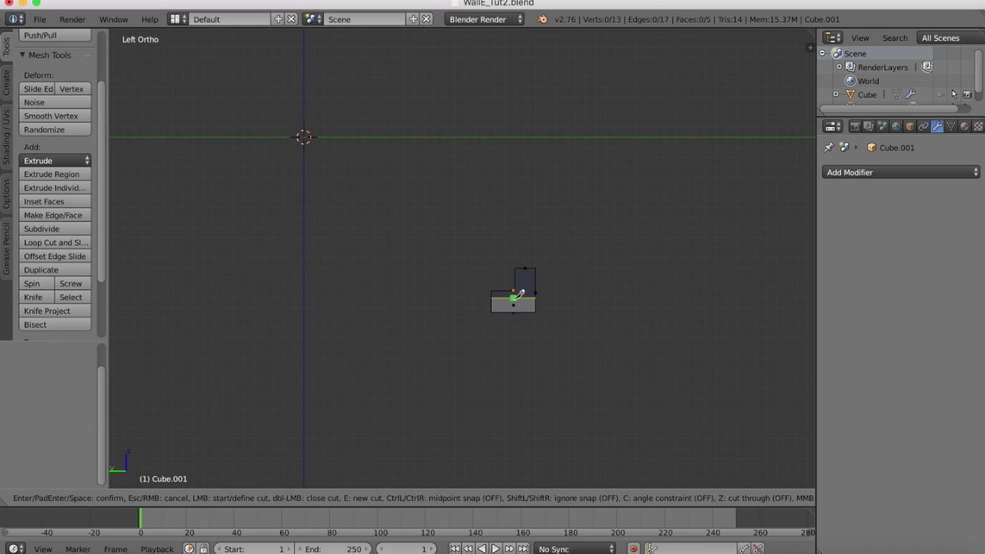
{"action": "left_click", "coordinate": [520, 294]}
{"action": "key", "text": "Return"}
Step: Extrude the upper edge of the front's low arm 0.225 along Y to form the step's top face
{"action": "middle_click_drag", "start_coordinate": [521, 294], "coordinate": [567, 273]}
{"action": "key", "text": "e"}
{"action": "key", "text": "x"}
{"action": "key", "text": "z"}
{"action": "key", "text": "y"}
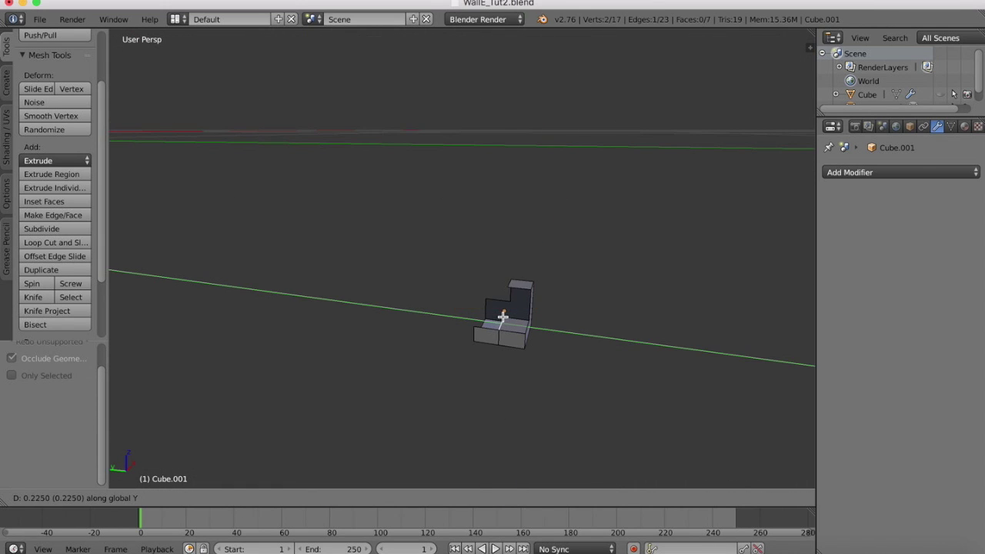
{"action": "left_click", "coordinate": [502, 316]}
Step: Merge the extruded face's outer end vertex with the vertex in the middle of the low side wall's upper edge
{"action": "left_click", "coordinate": [401, 498]}
{"action": "middle_click_drag", "start_coordinate": [534, 387], "coordinate": [582, 356]}
{"action": "scroll", "coordinate": [69, 308], "scroll_direction": "down", "scroll_amount": 5}
{"action": "left_click", "coordinate": [56, 285]}
{"action": "left_click", "coordinate": [73, 312]}
{"action": "key", "text": "ctrl+z"}
{"action": "right_click", "coordinate": [547, 435]}
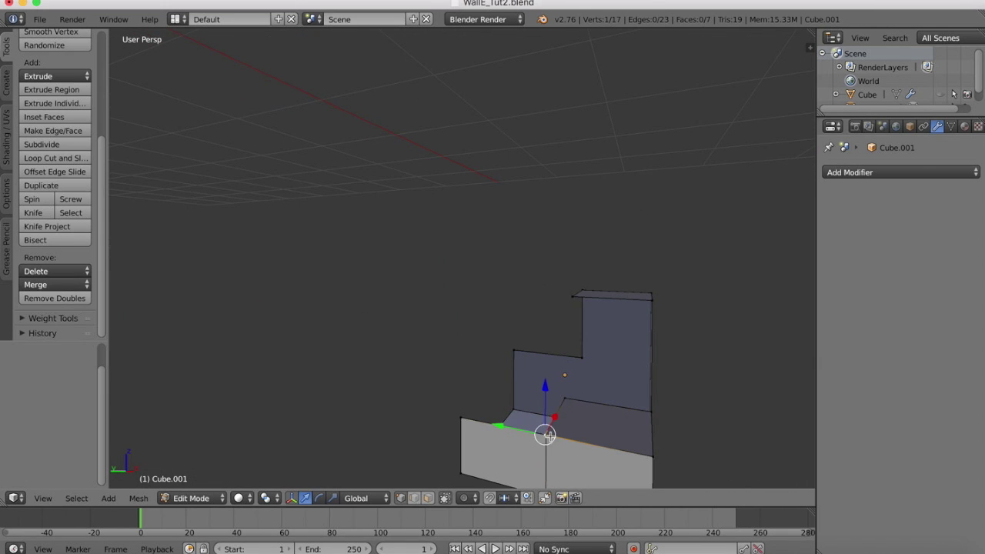
{"action": "left_click", "coordinate": [56, 285]}
{"action": "left_click", "coordinate": [73, 312]}
Step: Delete the back half of the low side wall in face selection mode
{"action": "left_click", "coordinate": [428, 498]}
{"action": "right_click", "coordinate": [503, 452]}
{"action": "key", "text": "x"}
Step: In edge selection mode, extrude the side wall's stepped upper edges along X to give the wall a thickness
{"action": "middle_click_drag", "start_coordinate": [493, 352], "coordinate": [496, 424]}
{"action": "left_click", "coordinate": [414, 497]}
{"action": "right_click", "coordinate": [555, 333], "text": "shift"}
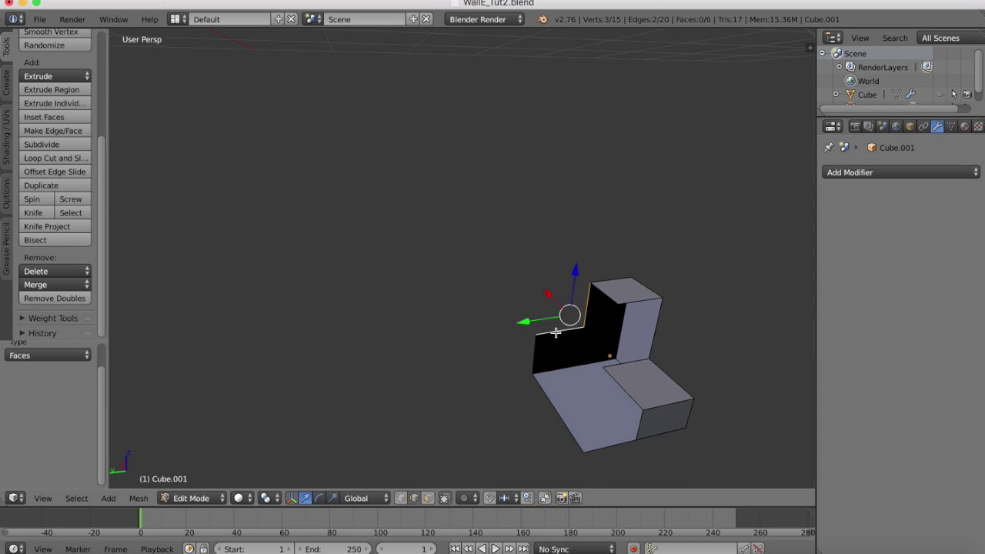
{"action": "key", "text": "e"}
{"action": "key", "text": "z"}
{"action": "key", "text": "x"}
{"action": "left_click", "coordinate": [567, 344]}
{"action": "middle_click_drag", "start_coordinate": [567, 343], "coordinate": [431, 339]}
Step: Leave Edit Mode, show the hidden body again and move the corner guard against its lower corner
{"action": "key", "text": "Tab"}
{"action": "left_click", "coordinate": [939, 94]}
{"action": "left_click_drag", "start_coordinate": [394, 400], "coordinate": [304, 399]}
{"action": "middle_click_drag", "start_coordinate": [300, 296], "coordinate": [280, 343]}
{"action": "left_click_drag", "start_coordinate": [338, 380], "coordinate": [284, 370]}
Step: In Edit Mode, extrude the open edge at the end of the guard along Y
{"action": "left_click", "coordinate": [185, 497]}
{"action": "left_click", "coordinate": [192, 467]}
{"action": "right_click", "coordinate": [455, 407]}
{"action": "key", "text": "e"}
{"action": "key", "text": "z"}
{"action": "key", "text": "x"}
{"action": "key", "text": "y"}
Step: Return to Object Mode, nudge the guard against the body and compare it with the reference image
{"action": "left_click", "coordinate": [184, 498]}
{"action": "middle_click_drag", "start_coordinate": [431, 327], "coordinate": [350, 339]}
{"action": "left_click_drag", "start_coordinate": [290, 361], "coordinate": [288, 361]}
{"action": "left_click", "coordinate": [820, 547]}
{"action": "key", "text": "super+Tab"}
Step: In Edit Mode, move the selected part of the guard 0.038 along Y
{"action": "key", "text": "Tab"}
{"action": "middle_click_drag", "start_coordinate": [347, 310], "coordinate": [505, 286]}
{"action": "right_click", "coordinate": [390, 347]}
{"action": "left_click_drag", "start_coordinate": [411, 400], "coordinate": [402, 398]}
Step: Bevel the guard's vertical outer corner edge with 8 segments and an amount of about 0.29
{"action": "middle_click_drag", "start_coordinate": [492, 354], "coordinate": [303, 307]}
{"action": "right_click", "coordinate": [303, 308]}
{"action": "key", "text": "ctrl+b"}
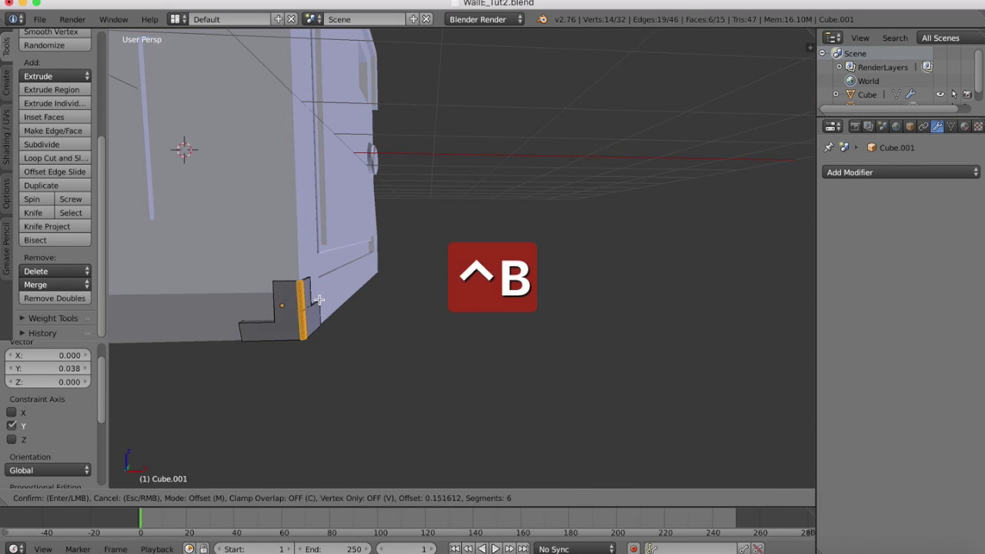
{"action": "left_click", "coordinate": [325, 298]}
{"action": "left_click", "coordinate": [85, 416]}
{"action": "left_click", "coordinate": [84, 416]}
{"action": "middle_click_drag", "start_coordinate": [251, 270], "coordinate": [367, 407]}
{"action": "key", "text": "ctrl+z"}
{"action": "key", "text": "ctrl+b"}
{"action": "left_click", "coordinate": [342, 421]}
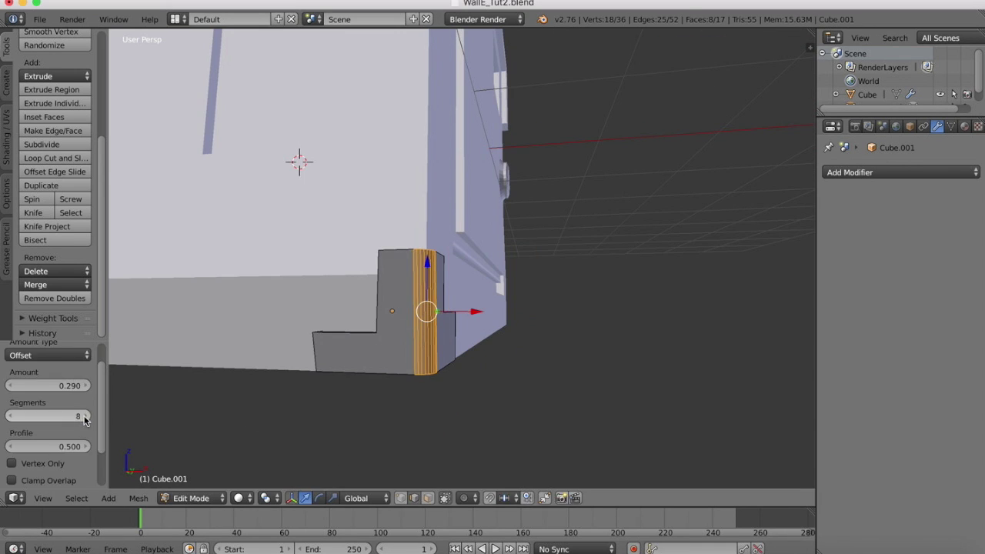
Step: Try to bevel the guard's bottom edges and one end edge with 8 segments
{"action": "middle_click_drag", "start_coordinate": [308, 322], "coordinate": [431, 327]}
{"action": "right_click", "coordinate": [440, 382]}
{"action": "key", "text": "ctrl+b"}
{"action": "left_click", "coordinate": [426, 387]}
{"action": "key", "text": "super+z"}
{"action": "middle_click_drag", "start_coordinate": [454, 384], "coordinate": [424, 346]}
{"action": "key", "text": "ctrl+b"}
{"action": "left_click", "coordinate": [462, 341]}
{"action": "key", "text": "ctrl+b"}
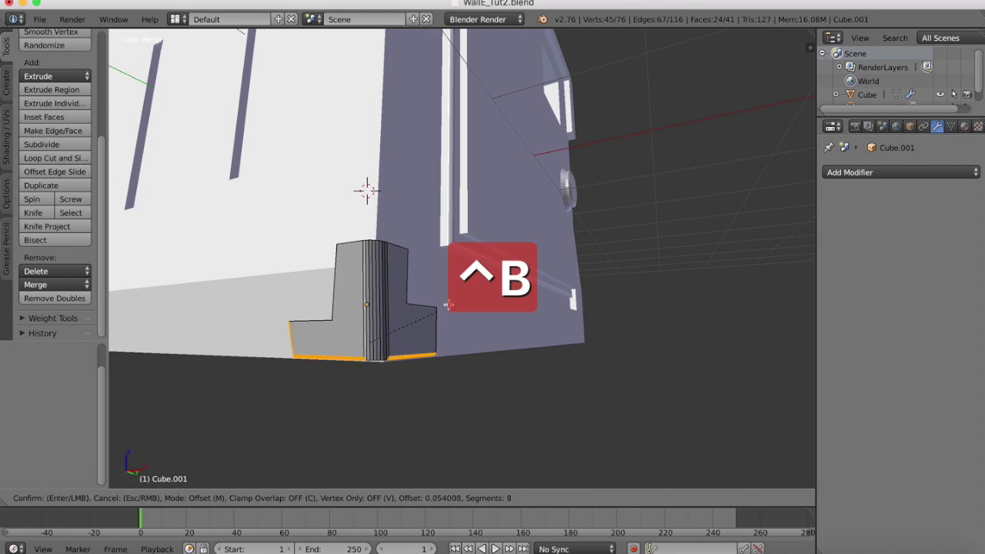
{"action": "left_click", "coordinate": [447, 304]}
{"action": "middle_click_drag", "start_coordinate": [448, 305], "coordinate": [423, 299]}
{"action": "key", "text": "ctrl+b"}
{"action": "key", "text": "super+z"}
{"action": "key", "text": "e"}
{"action": "left_click", "coordinate": [454, 326]}
Step: Bevel the guard's bottom edges together with both arms' end edges, using an amount of about 0.096 and 8 segments
{"action": "right_click", "coordinate": [323, 359], "text": "alt"}
{"action": "right_click", "coordinate": [288, 336], "text": "shift"}
{"action": "right_click", "coordinate": [433, 331], "text": "shift"}
{"action": "key", "text": "ctrl+b"}
{"action": "middle_click_drag", "start_coordinate": [443, 331], "coordinate": [501, 314]}
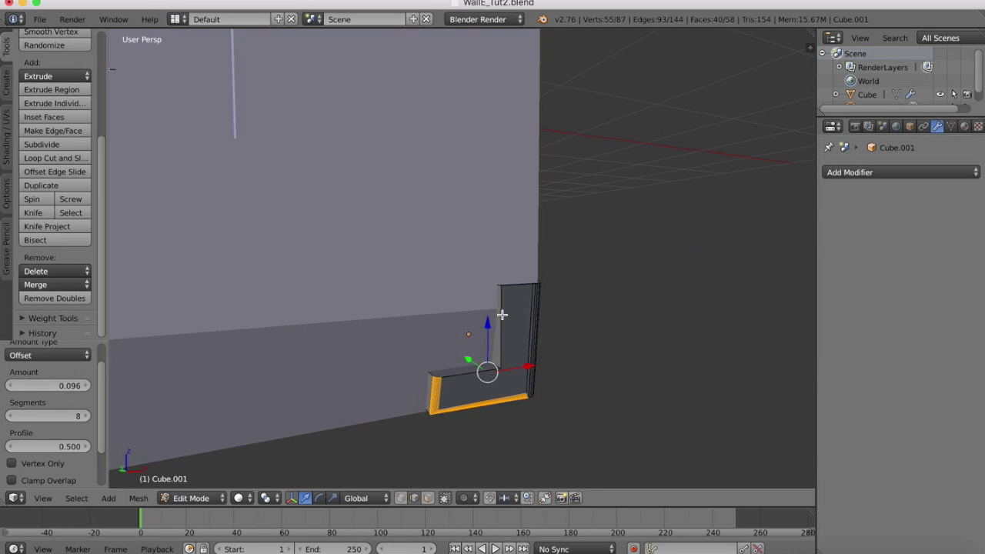
Step: Switch to Object Mode and fine-tune the guard's position on the body, lowering it 0.006 along Z
{"action": "left_click", "coordinate": [192, 497]}
{"action": "left_click", "coordinate": [192, 482]}
{"action": "left_click_drag", "start_coordinate": [468, 286], "coordinate": [469, 288]}
{"action": "middle_click_drag", "start_coordinate": [519, 285], "coordinate": [497, 235]}
{"action": "left_click_drag", "start_coordinate": [444, 250], "coordinate": [444, 251]}
{"action": "middle_click_drag", "start_coordinate": [497, 235], "coordinate": [477, 324]}
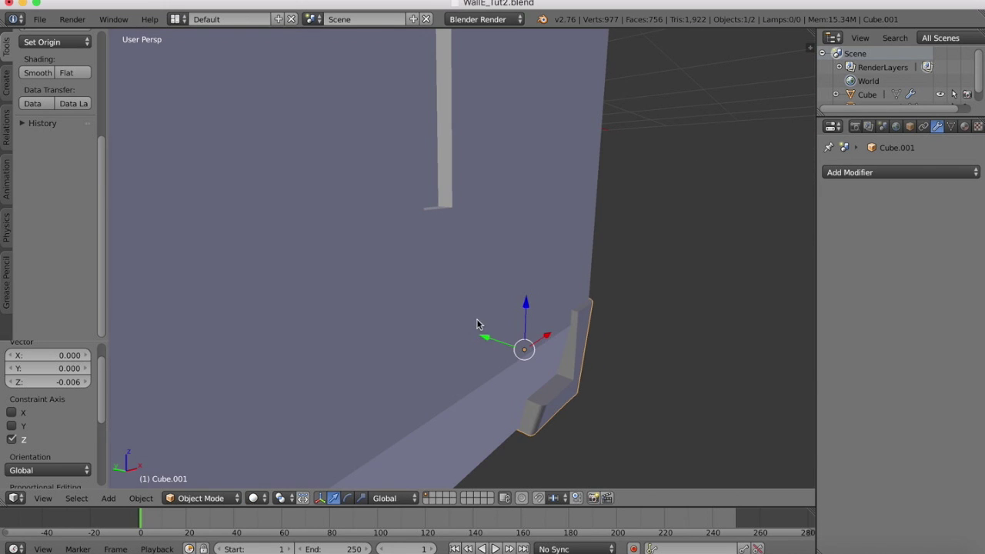
Step: In Edit Mode, select the low arm's upper outer edges including the rounded end and move them 0.043 along Y
{"action": "left_click", "coordinate": [200, 497]}
{"action": "left_click", "coordinate": [198, 466]}
{"action": "middle_click_drag", "start_coordinate": [571, 407], "coordinate": [381, 357]}
{"action": "right_click", "coordinate": [380, 357], "text": "shift"}
{"action": "right_click", "coordinate": [336, 359], "text": "shift"}
{"action": "left_click_drag", "start_coordinate": [371, 331], "coordinate": [312, 314]}
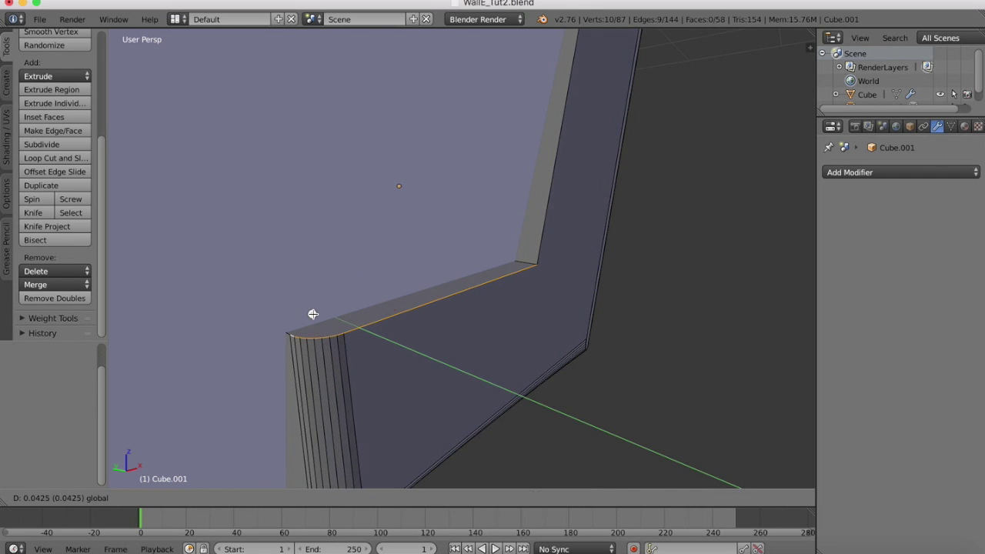
Step: Select the row of bevel edges along the bottom of the guard's low arm
{"action": "middle_click_drag", "start_coordinate": [312, 314], "coordinate": [340, 259]}
{"action": "right_click", "coordinate": [386, 347]}
{"action": "right_click", "coordinate": [505, 210], "text": "shift"}
{"action": "right_click", "coordinate": [511, 204], "text": "shift"}
{"action": "middle_click_drag", "start_coordinate": [386, 346], "coordinate": [491, 174]}
{"action": "right_click", "coordinate": [504, 214], "text": "shift"}
{"action": "right_click", "coordinate": [499, 219], "text": "shift"}
{"action": "right_click", "coordinate": [493, 223], "text": "shift"}
{"action": "right_click", "coordinate": [490, 227], "text": "shift"}
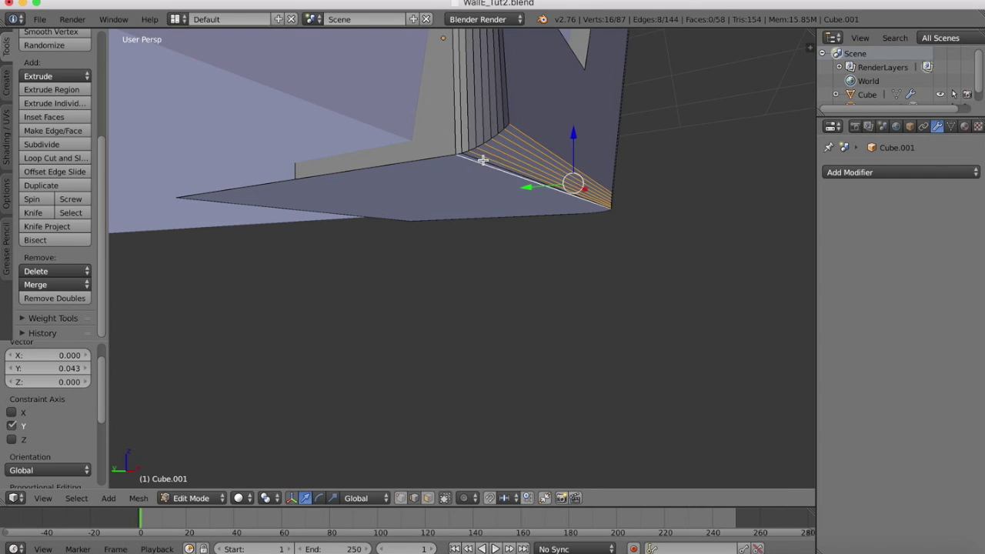
Step: Extend the bottom bevel selection around the guard's rounded corner and move the edges 0.027 along Y
{"action": "left_click_drag", "start_coordinate": [526, 187], "coordinate": [503, 189]}
{"action": "key", "text": "super+z"}
{"action": "middle_click_drag", "start_coordinate": [714, 178], "coordinate": [426, 107]}
{"action": "right_click", "coordinate": [391, 141], "text": "shift"}
{"action": "right_click", "coordinate": [394, 157], "text": "shift"}
{"action": "right_click", "coordinate": [406, 179], "text": "shift"}
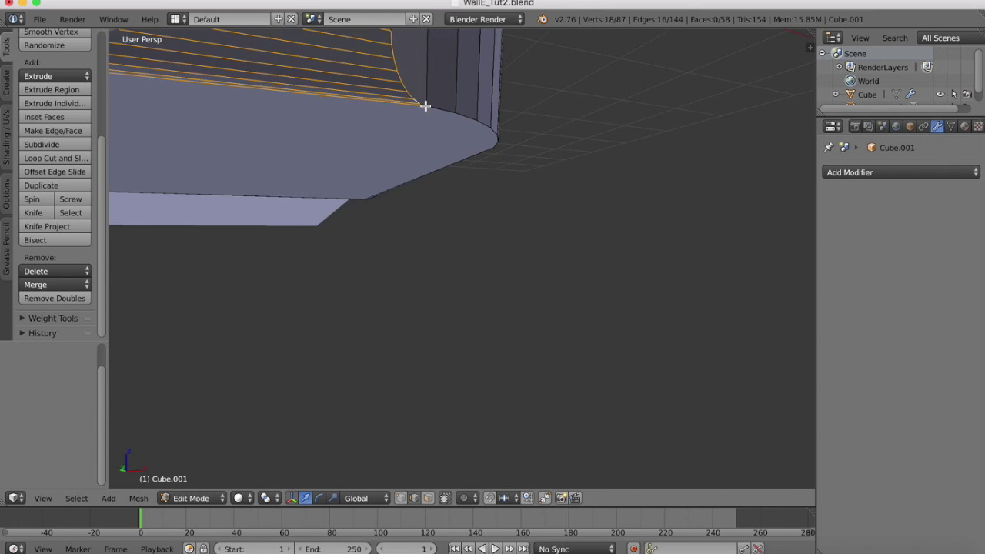
{"action": "right_click", "coordinate": [441, 110], "text": "shift"}
{"action": "right_click", "coordinate": [466, 117], "text": "shift"}
{"action": "middle_click_drag", "start_coordinate": [484, 125], "coordinate": [450, 210]}
{"action": "right_click", "coordinate": [393, 165], "text": "shift"}
{"action": "left_click_drag", "start_coordinate": [450, 210], "coordinate": [473, 208]}
Step: Shift the selected bottom bevel edges further along Y and leave Edit Mode
{"action": "middle_click_drag", "start_coordinate": [474, 208], "coordinate": [272, 236]}
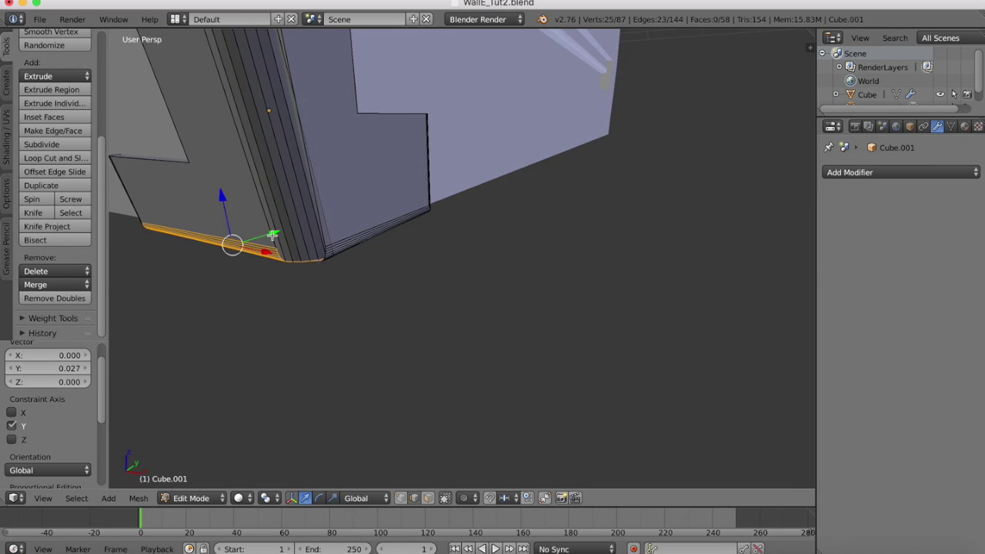
{"action": "left_click_drag", "start_coordinate": [272, 235], "coordinate": [257, 240]}
{"action": "middle_click_drag", "start_coordinate": [422, 169], "coordinate": [254, 277]}
{"action": "key", "text": "Tab"}
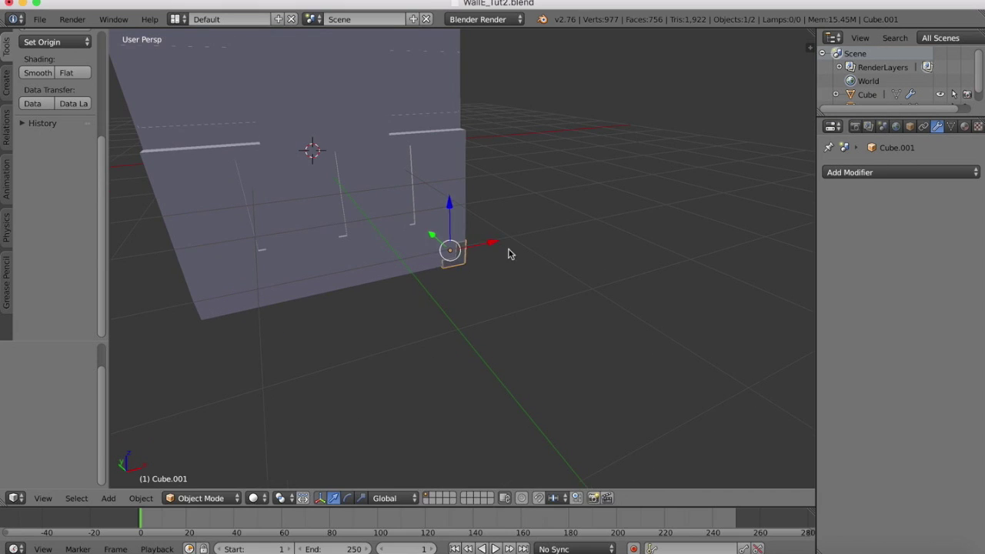
Step: Scale the corner guard by 1.346 and refit it to the body's lower corner, finishing with a 0.009 move along Y
{"action": "key", "text": "s"}
{"action": "left_click", "coordinate": [502, 305]}
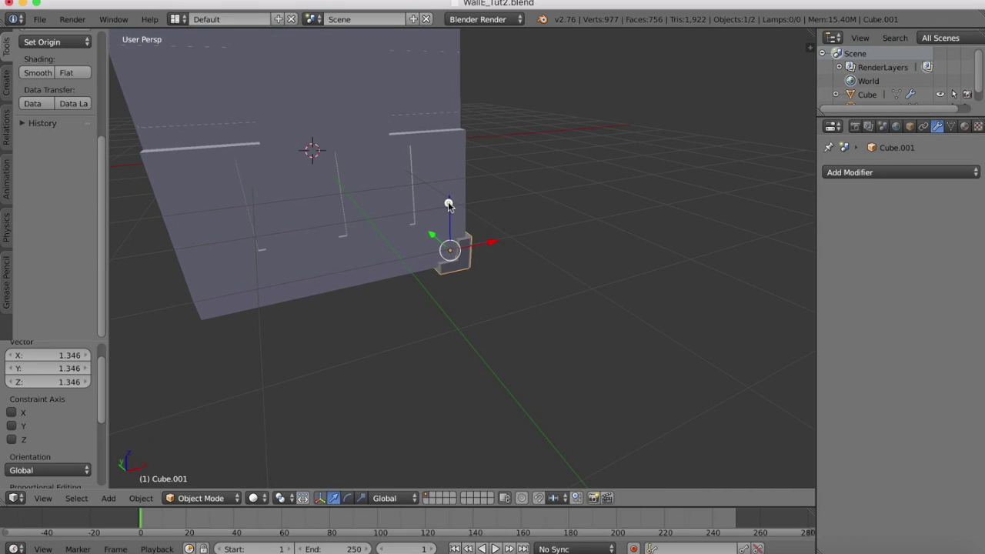
{"action": "left_click_drag", "start_coordinate": [448, 202], "coordinate": [449, 199]}
{"action": "scroll", "coordinate": [449, 199], "scroll_direction": "up", "scroll_amount": 8}
{"action": "left_click_drag", "start_coordinate": [398, 214], "coordinate": [396, 211]}
{"action": "middle_click_drag", "start_coordinate": [395, 212], "coordinate": [323, 187]}
{"action": "left_click_drag", "start_coordinate": [448, 208], "coordinate": [435, 205]}
{"action": "middle_click_drag", "start_coordinate": [436, 206], "coordinate": [377, 293]}
{"action": "left_click", "coordinate": [396, 195]}
{"action": "key", "text": "Tab"}
{"action": "scroll", "coordinate": [510, 209], "scroll_direction": "down", "scroll_amount": 3}
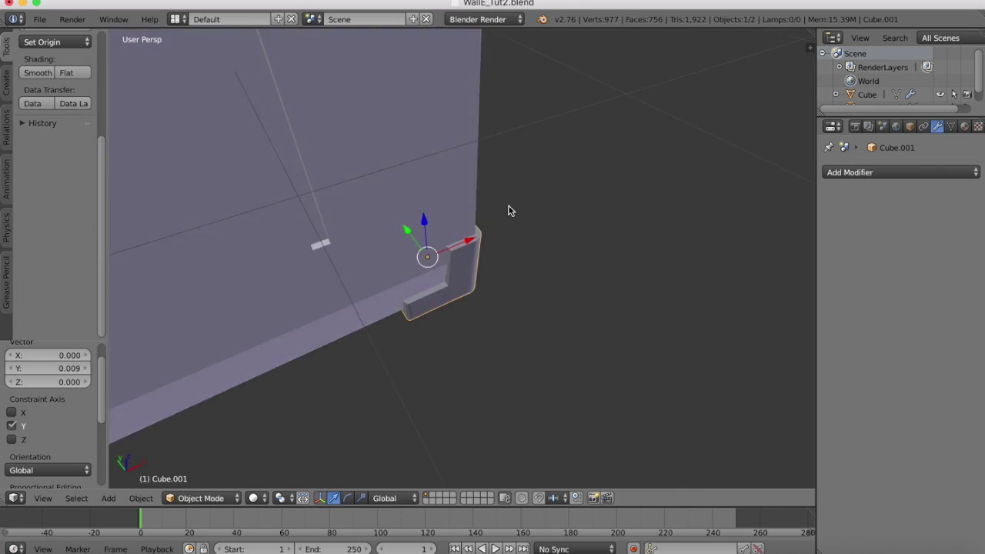
Step: Join the corner guard to the body object so that the Mirror modifier covers it
{"action": "left_click", "coordinate": [43, 498]}
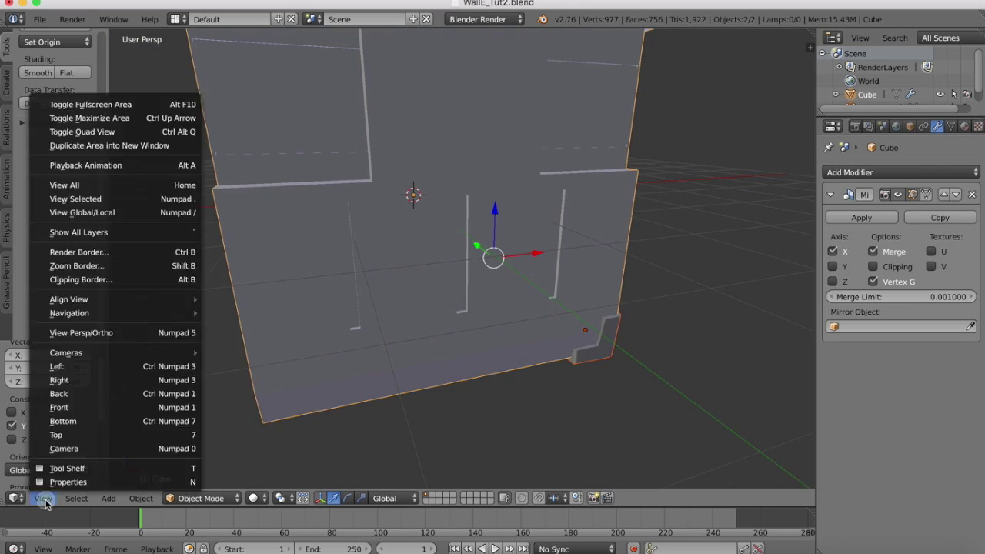
{"action": "left_click", "coordinate": [46, 189]}
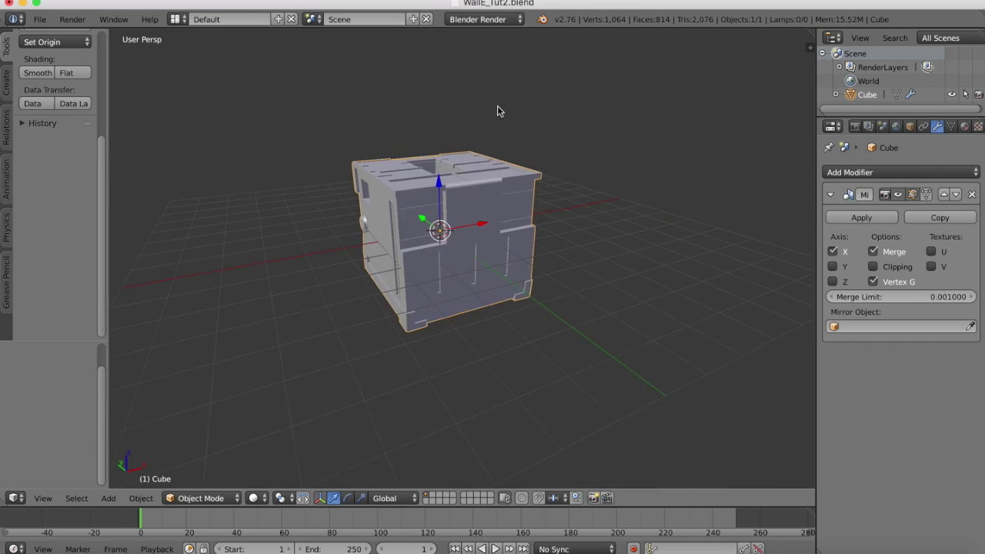
{"action": "scroll", "coordinate": [497, 107], "scroll_direction": "left", "scroll_amount": 10}
{"action": "scroll", "coordinate": [497, 107], "scroll_direction": "right", "scroll_amount": 5}
Step: Check the body's lower edge in walle basic.jpg and open the body in Edit Mode in back view
{"action": "left_click", "coordinate": [822, 552]}
{"action": "scroll", "coordinate": [267, 450], "scroll_direction": "down", "scroll_amount": 5}
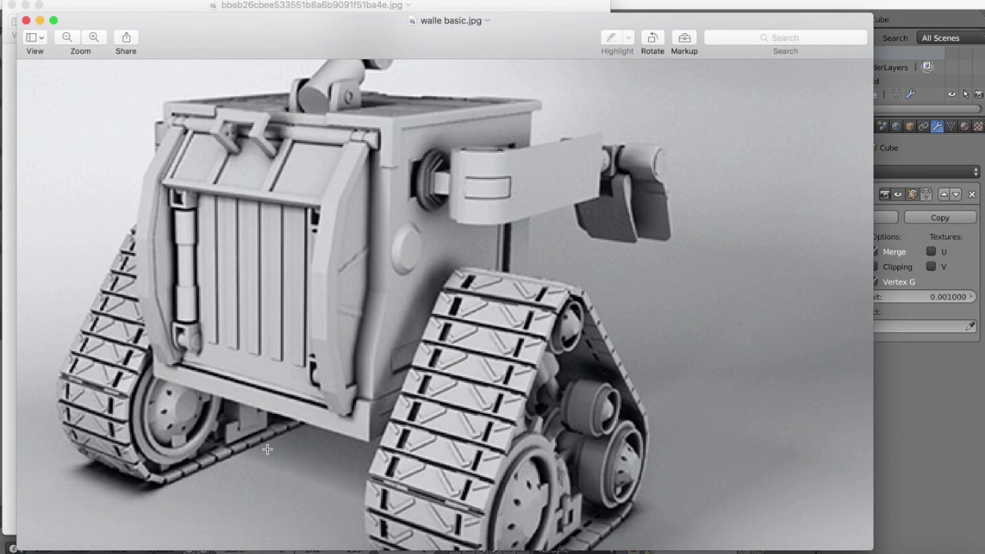
{"action": "key", "text": "super+Tab"}
{"action": "left_click", "coordinate": [49, 502]}
{"action": "left_click", "coordinate": [65, 395]}
{"action": "key", "text": "Tab"}
{"action": "scroll", "coordinate": [431, 262], "scroll_direction": "up", "scroll_amount": 3}
Step: Knife a stepped outline across the lower rear panel in back view, with a raised part at the outer corner
{"action": "left_click", "coordinate": [821, 551]}
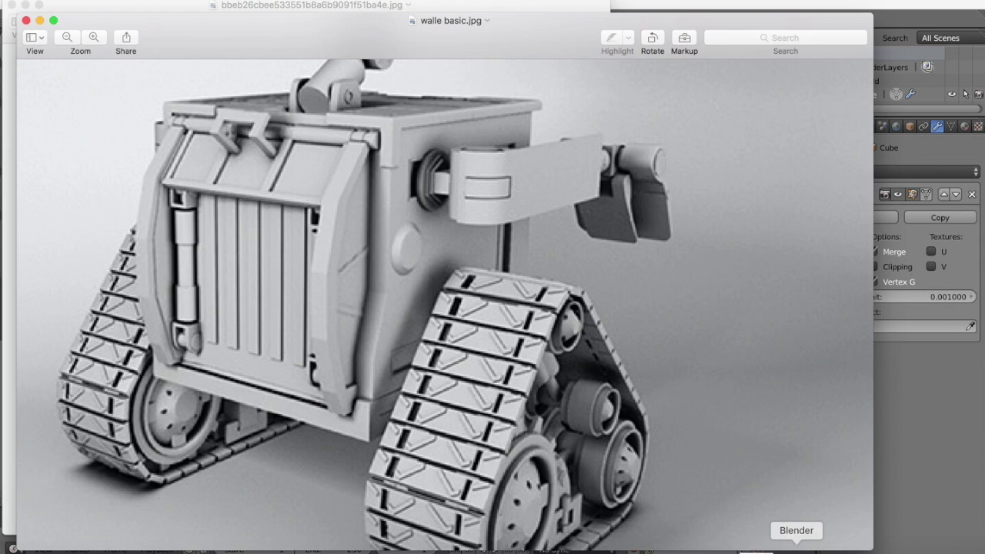
{"action": "left_click", "coordinate": [796, 552]}
{"action": "left_click", "coordinate": [45, 498]}
{"action": "left_click", "coordinate": [64, 395]}
{"action": "scroll", "coordinate": [380, 297], "scroll_direction": "up", "scroll_amount": 3}
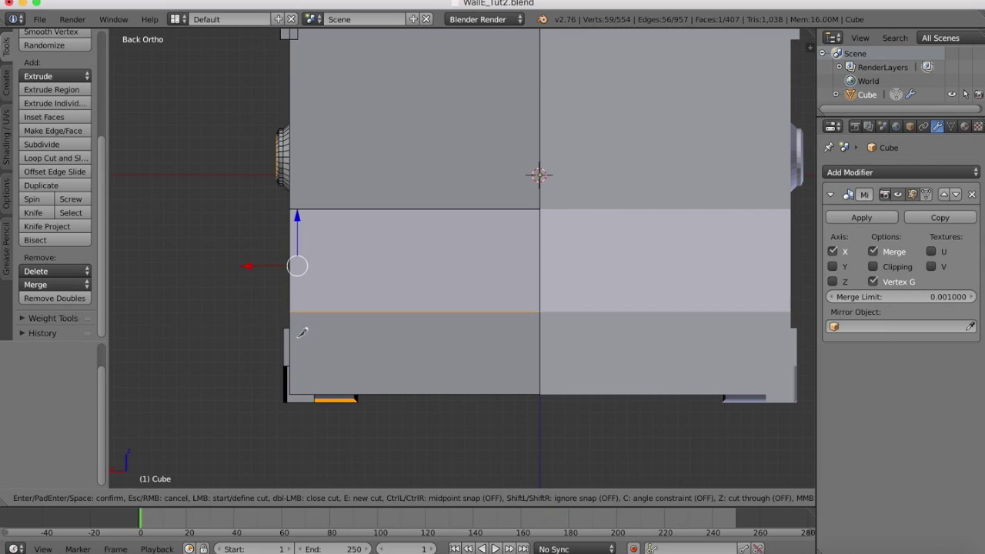
{"action": "key", "text": "Return"}
Step: Compare with the reference image and extrude the rear panel's section below the stepped cut outward
{"action": "left_click", "coordinate": [822, 552]}
{"action": "left_click", "coordinate": [793, 552]}
{"action": "middle_click_drag", "start_coordinate": [431, 277], "coordinate": [523, 301]}
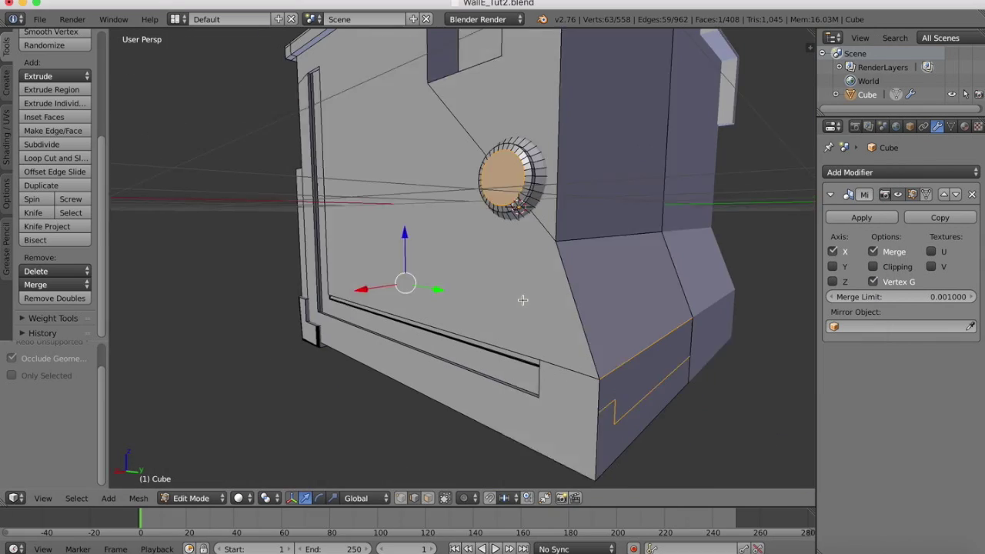
{"action": "right_click", "coordinate": [607, 420]}
{"action": "key", "text": "e"}
{"action": "left_click", "coordinate": [607, 420]}
Step: Extrude the rear strip's outer end face 0.058 along X, and extend its side forward along the body's side
{"action": "left_click", "coordinate": [822, 551]}
{"action": "left_click", "coordinate": [793, 552]}
{"action": "middle_click_drag", "start_coordinate": [608, 460], "coordinate": [715, 385]}
{"action": "right_click", "coordinate": [717, 380]}
{"action": "key", "text": "e"}
{"action": "left_click", "coordinate": [719, 380]}
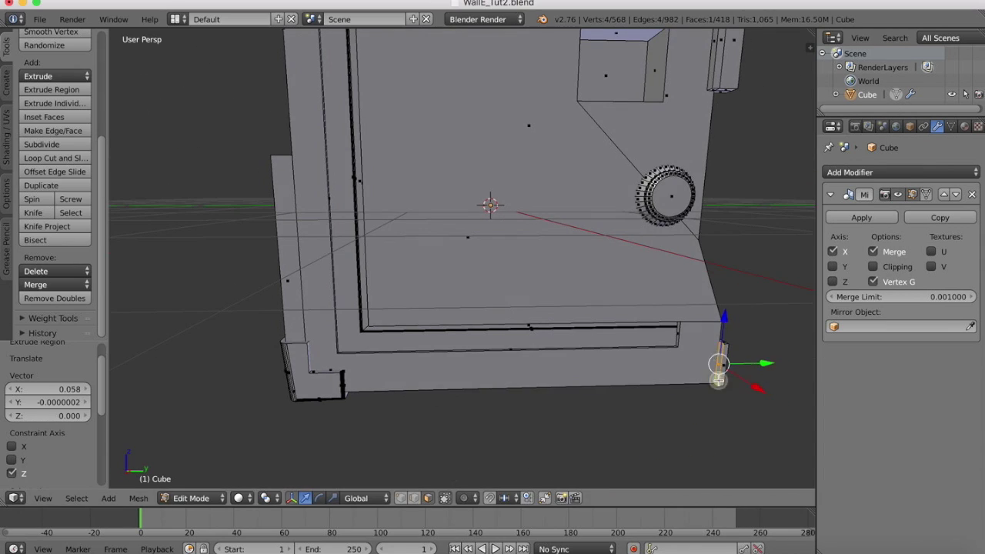
{"action": "left_click", "coordinate": [514, 366]}
Step: Select the upper faces of the side strip and rear corner and lower them 0.086 along Z
{"action": "middle_click_drag", "start_coordinate": [514, 367], "coordinate": [377, 377]}
{"action": "right_click", "coordinate": [516, 427]}
{"action": "left_click_drag", "start_coordinate": [471, 346], "coordinate": [471, 337]}
{"action": "middle_click_drag", "start_coordinate": [639, 338], "coordinate": [530, 333]}
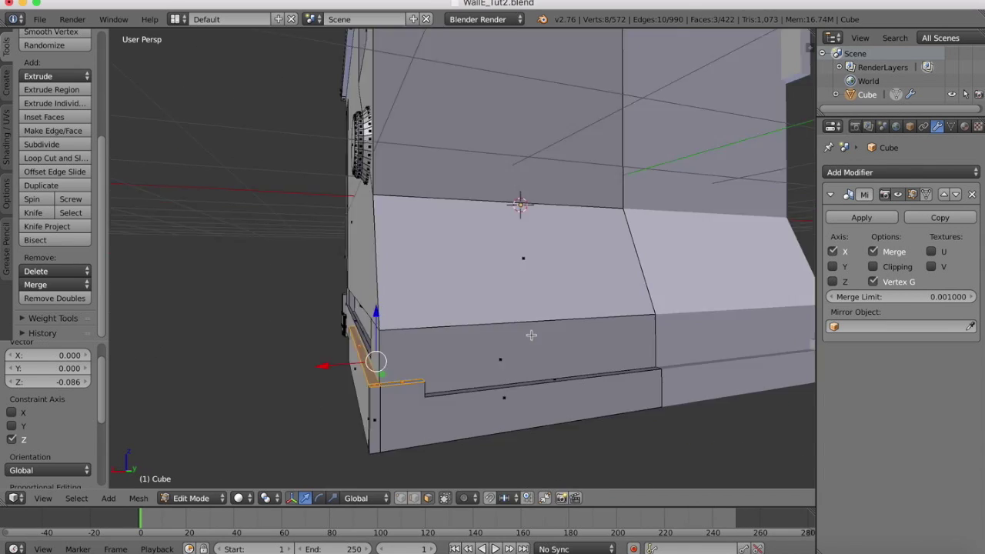
Step: Select the rear strip's outer face and move it 0.020 along Y
{"action": "right_click", "coordinate": [511, 420]}
{"action": "left_click_drag", "start_coordinate": [510, 370], "coordinate": [510, 381]}
{"action": "middle_click_drag", "start_coordinate": [438, 340], "coordinate": [554, 342]}
Step: Check the reference image, select the side strip's outer faces and move them 0.012 along X
{"action": "left_click", "coordinate": [821, 551]}
{"action": "left_click", "coordinate": [792, 552]}
{"action": "right_click", "coordinate": [562, 408]}
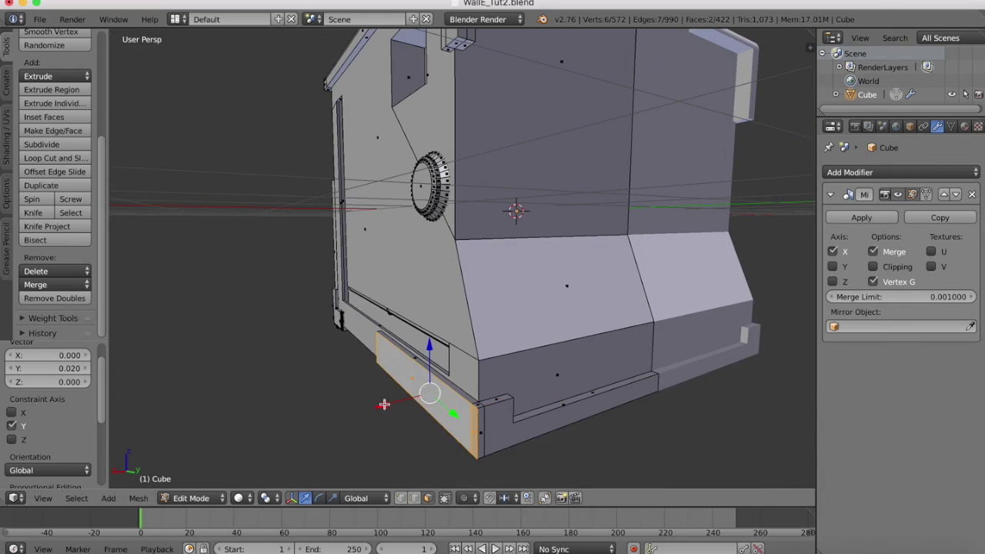
{"action": "left_click_drag", "start_coordinate": [384, 404], "coordinate": [381, 404]}
Step: Compare the side strip with the reference image and inspect it in right orthographic view
{"action": "left_click", "coordinate": [822, 552]}
{"action": "left_click", "coordinate": [792, 552]}
{"action": "middle_click_drag", "start_coordinate": [384, 385], "coordinate": [450, 396]}
{"action": "left_click", "coordinate": [43, 498]}
{"action": "left_click", "coordinate": [60, 380]}
{"action": "scroll", "coordinate": [592, 308], "scroll_direction": "up", "scroll_amount": 4}
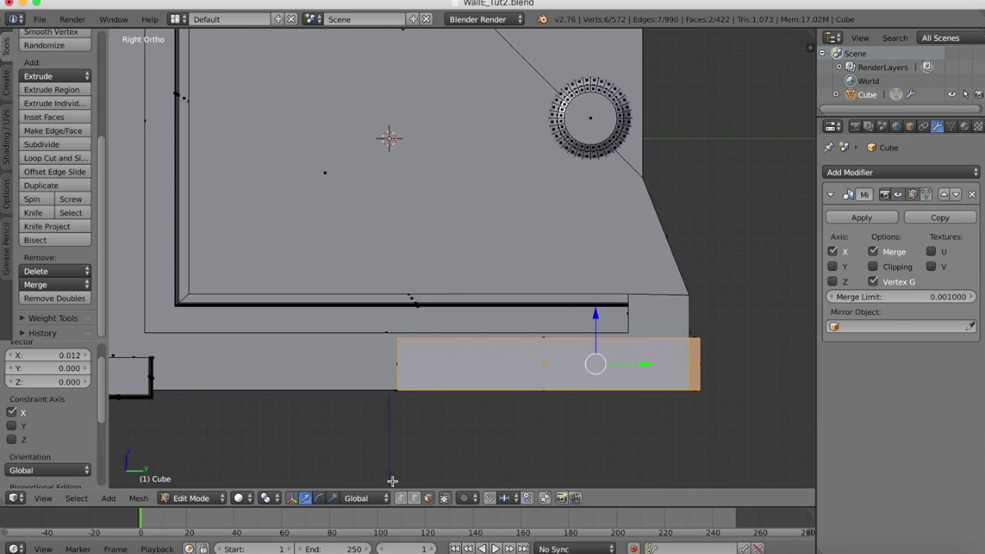